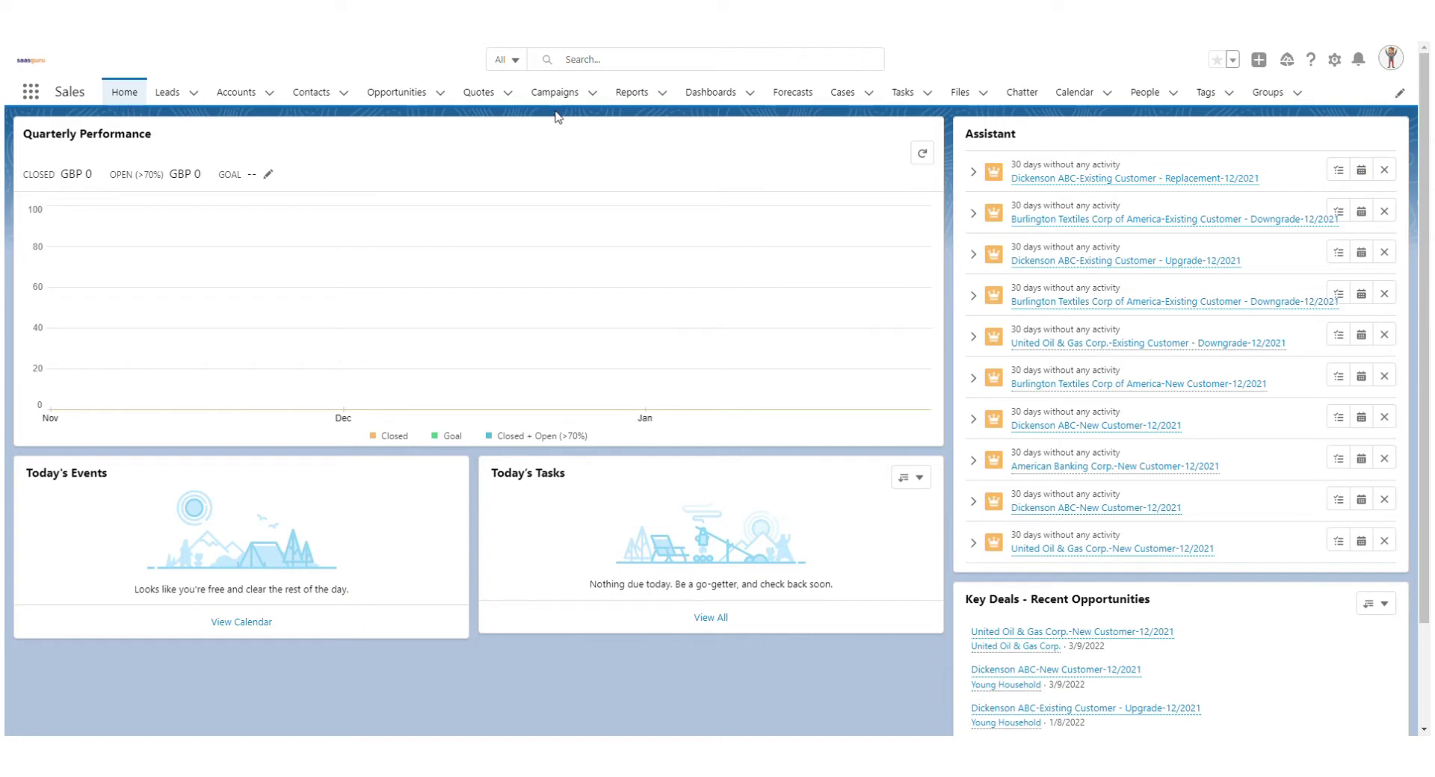
# - Go to Accounts and switch to the All Accounts list view showing all 15 accounts
pyautogui.click(246, 98)
pyautogui.click(174, 150)
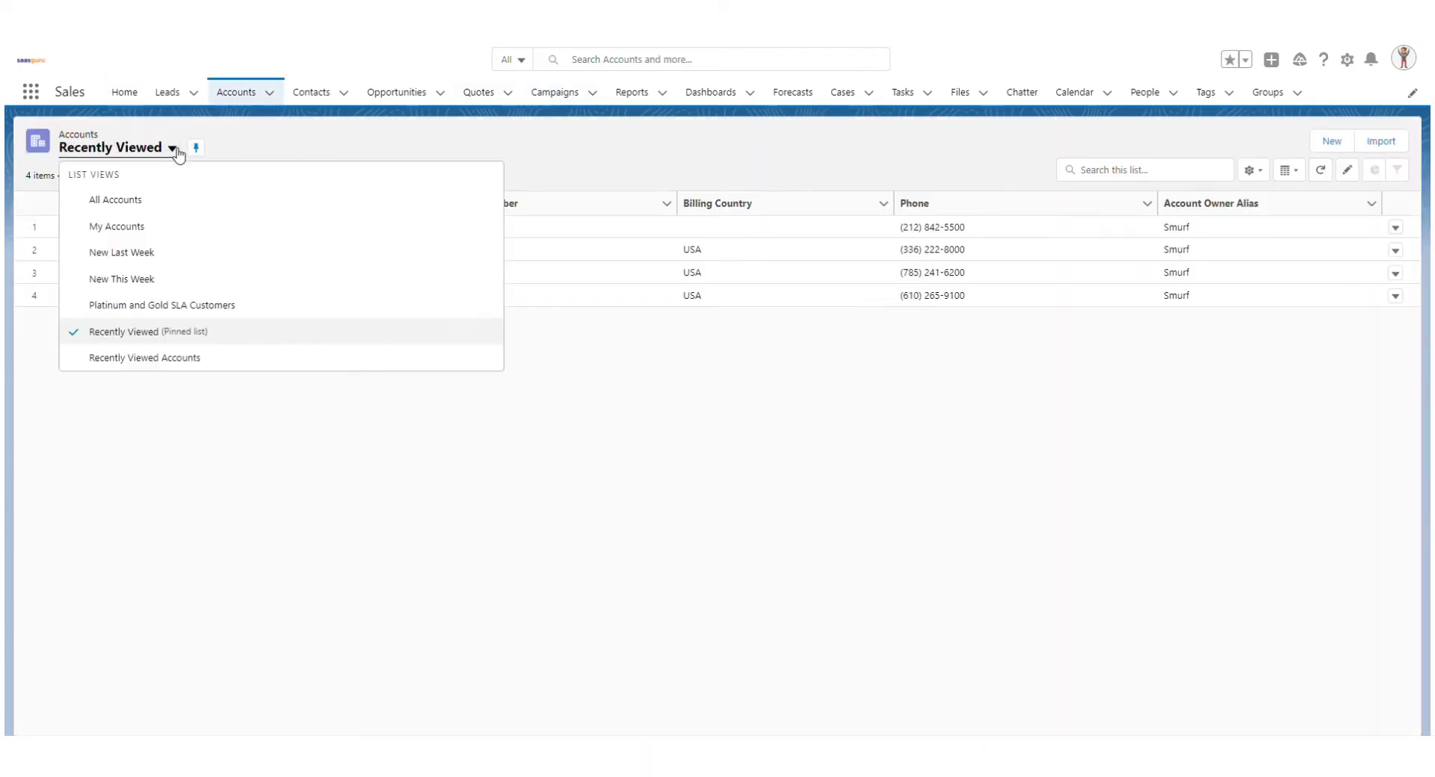
pyautogui.click(153, 200)
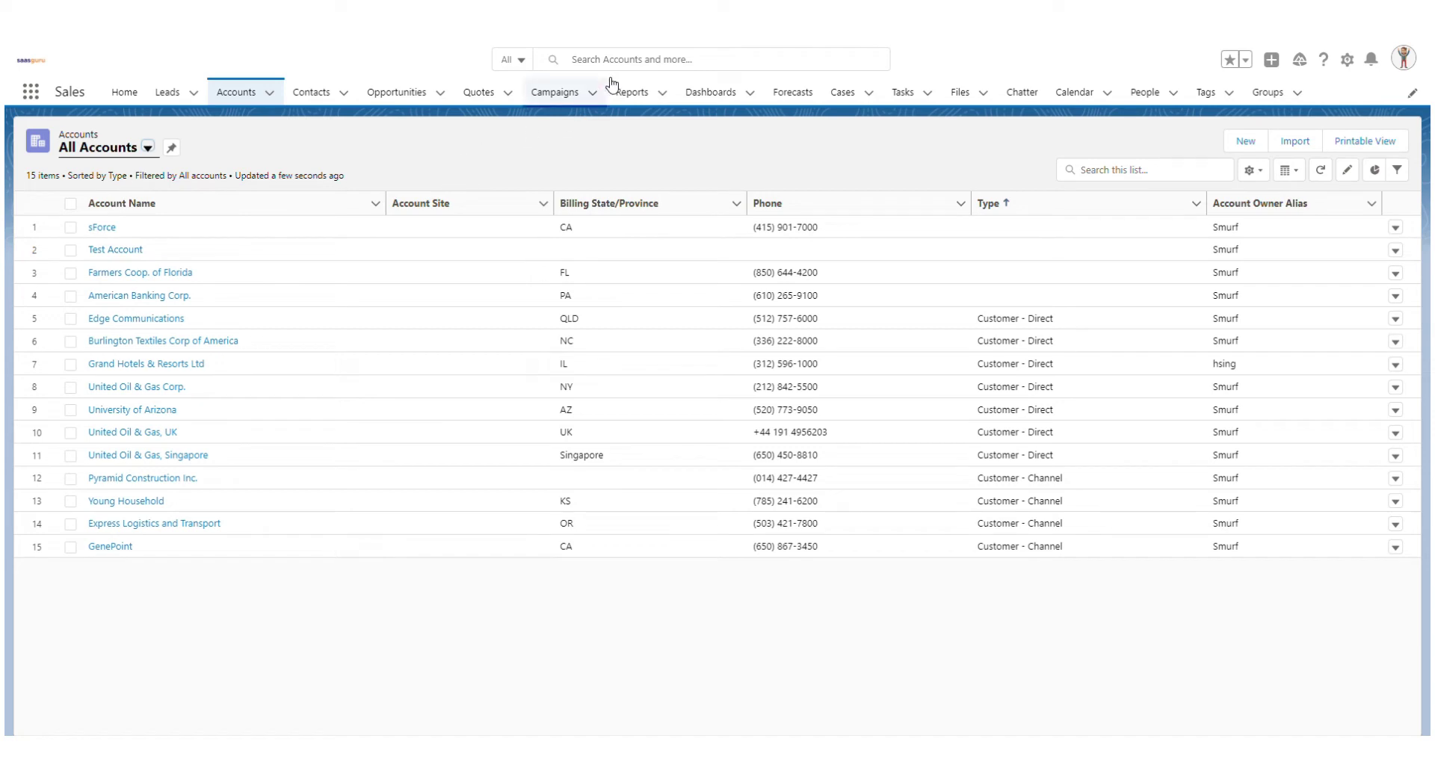
# - Look through the search scope choices, then start a global search listing recent contacts and a lead
pyautogui.click(527, 61)
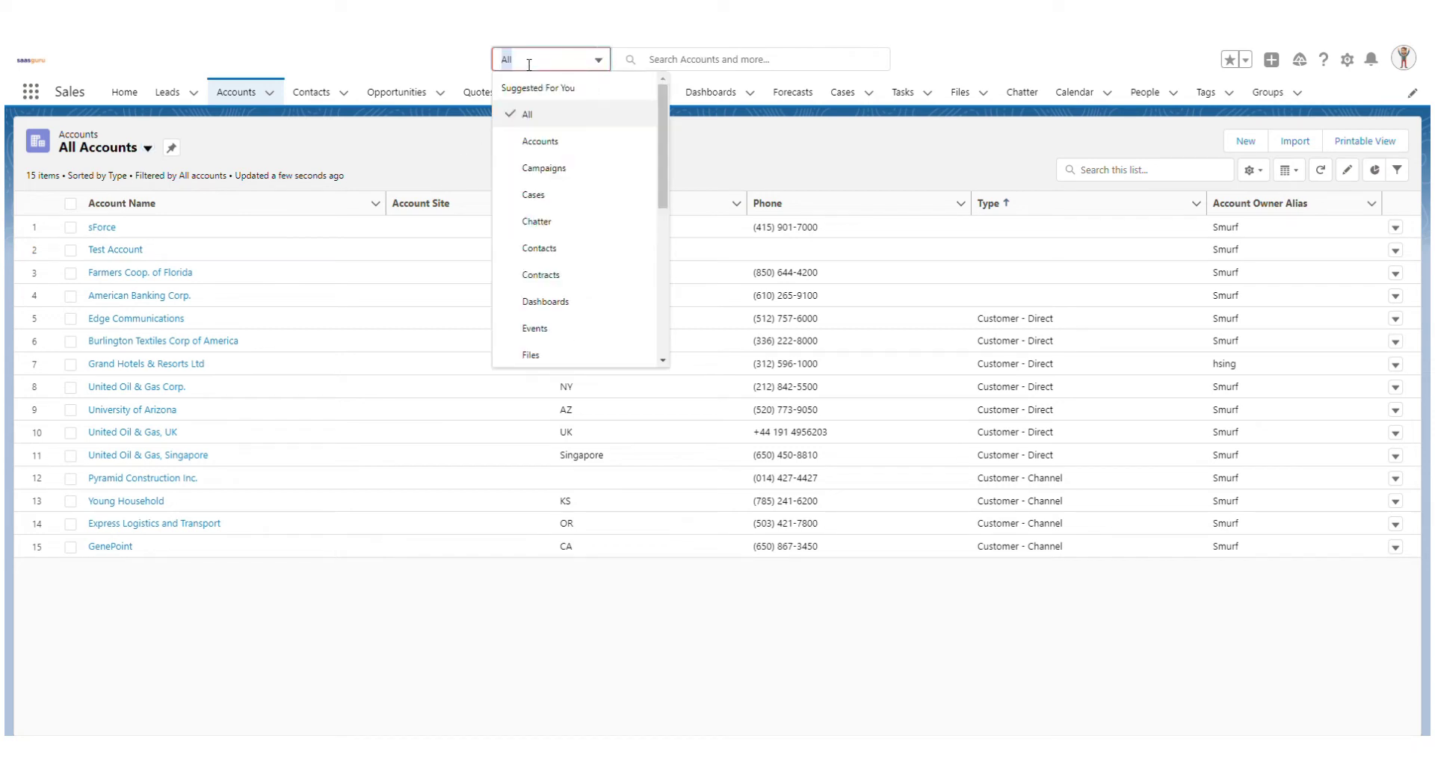
pyautogui.scroll(-10, 586, 278)
pyautogui.scroll(10, 586, 280)
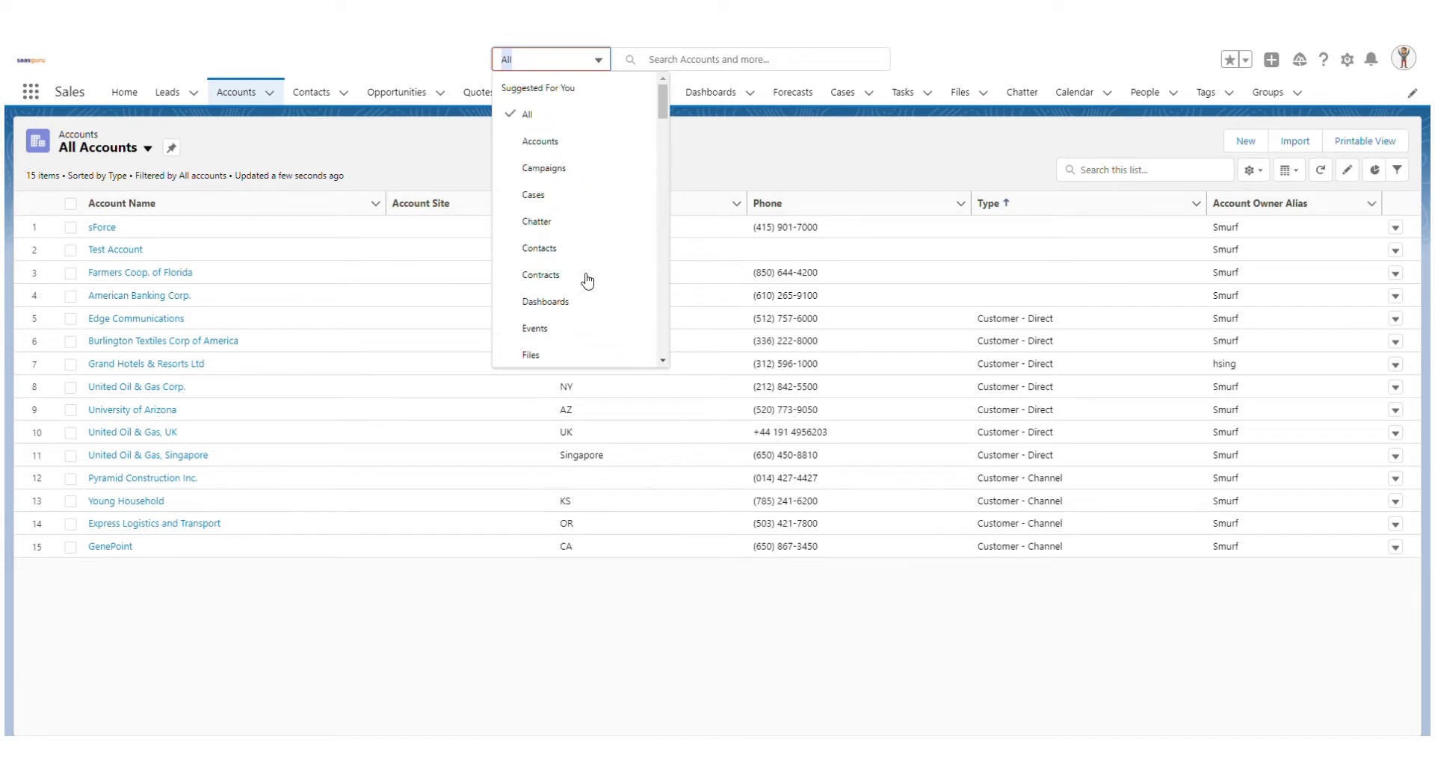
pyautogui.click(699, 153)
pyautogui.click(631, 59)
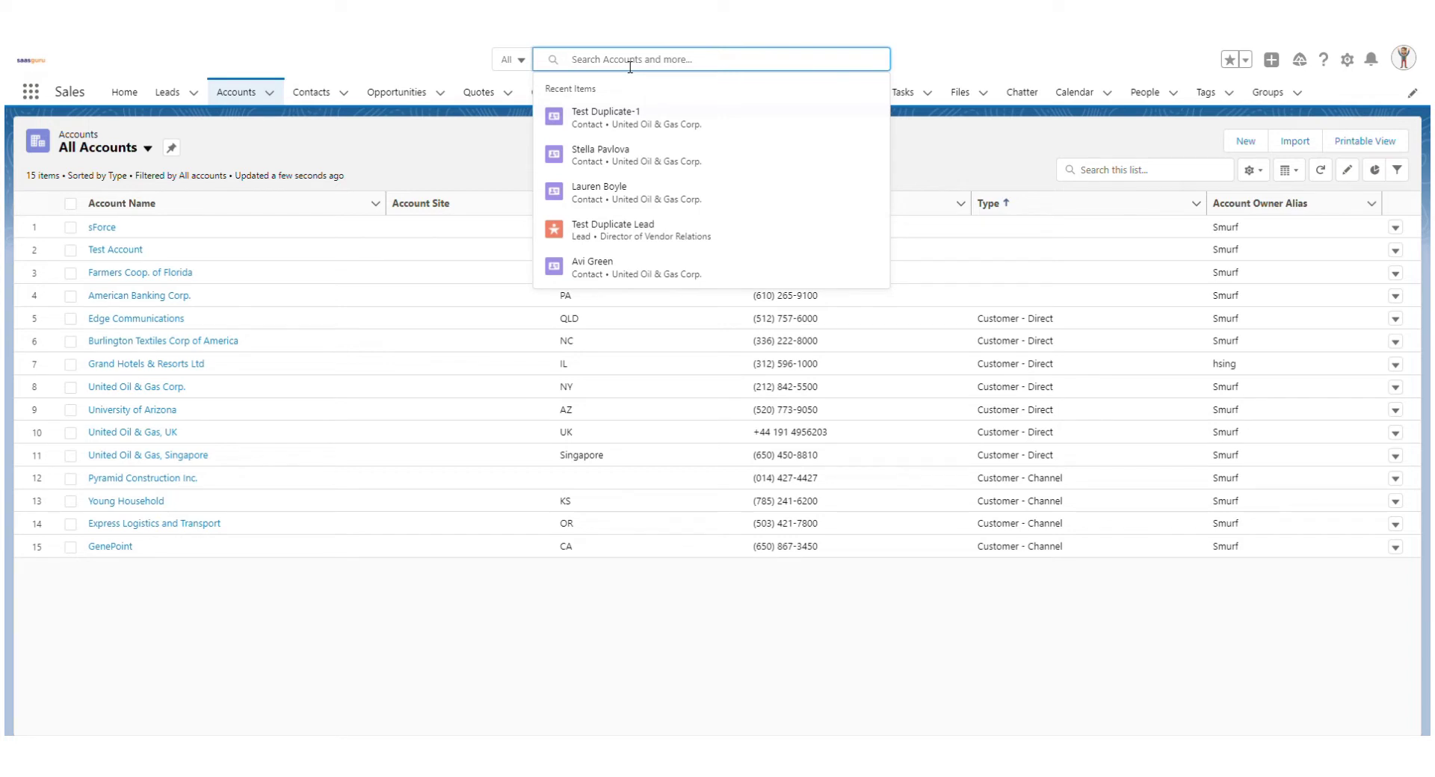
# - Search globally for 'united' and show the full results, led by United Oil & Gas Corp
pyautogui.write('united')
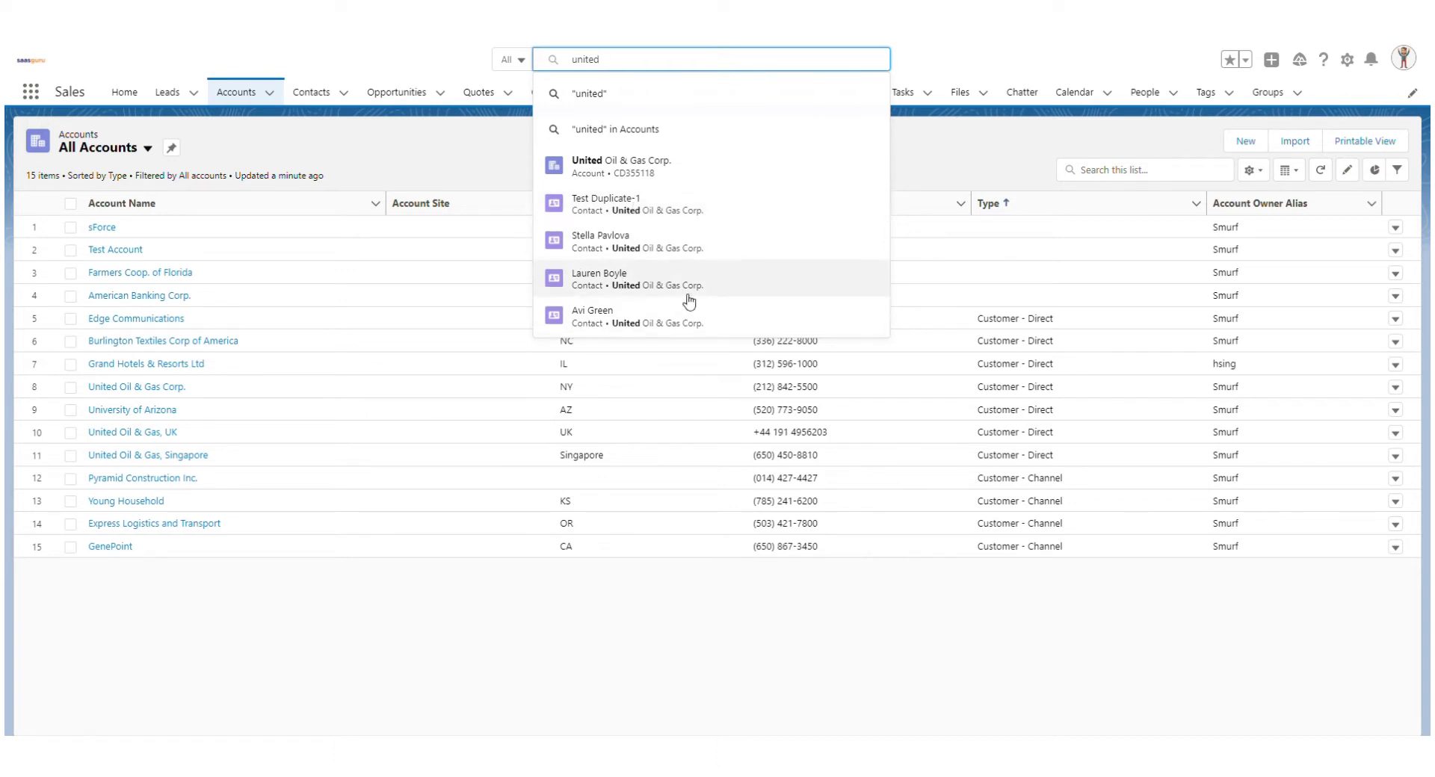
pyautogui.click(606, 96)
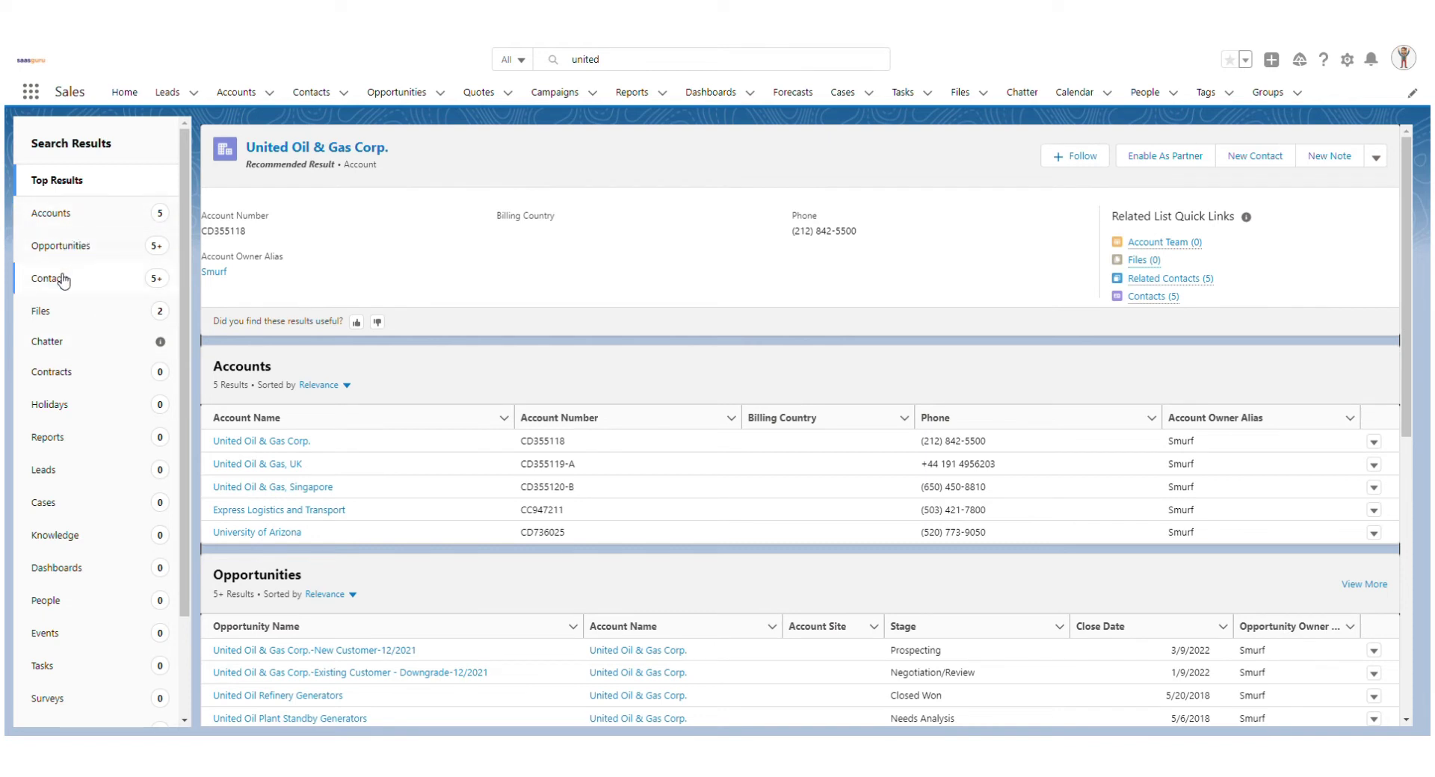
# - Scroll through the 'united' search results, then go back to the All Accounts list
pyautogui.scroll(-2, 75, 478)
pyautogui.scroll(2, 77, 471)
pyautogui.scroll(-6, 455, 391)
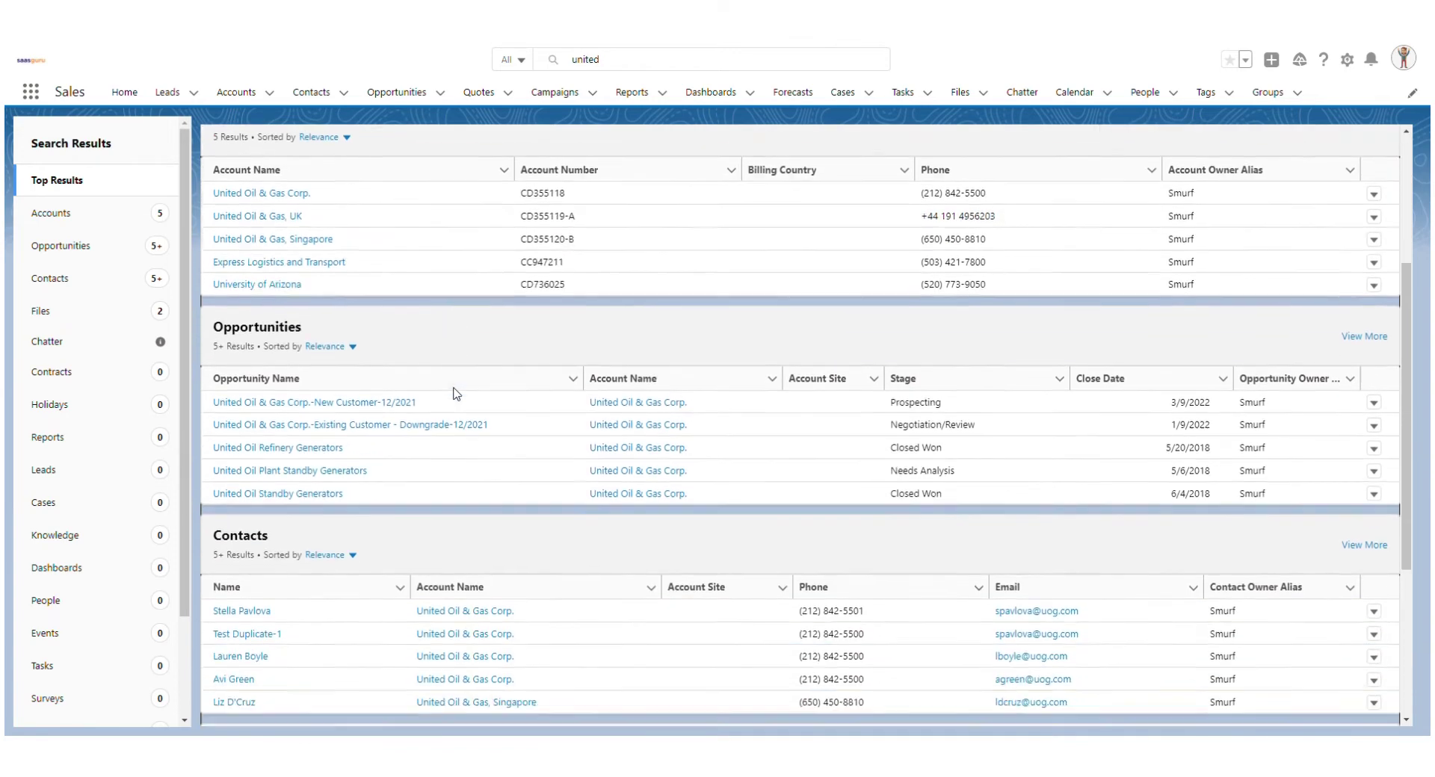
pyautogui.scroll(-2, 455, 391)
pyautogui.scroll(10, 391, 411)
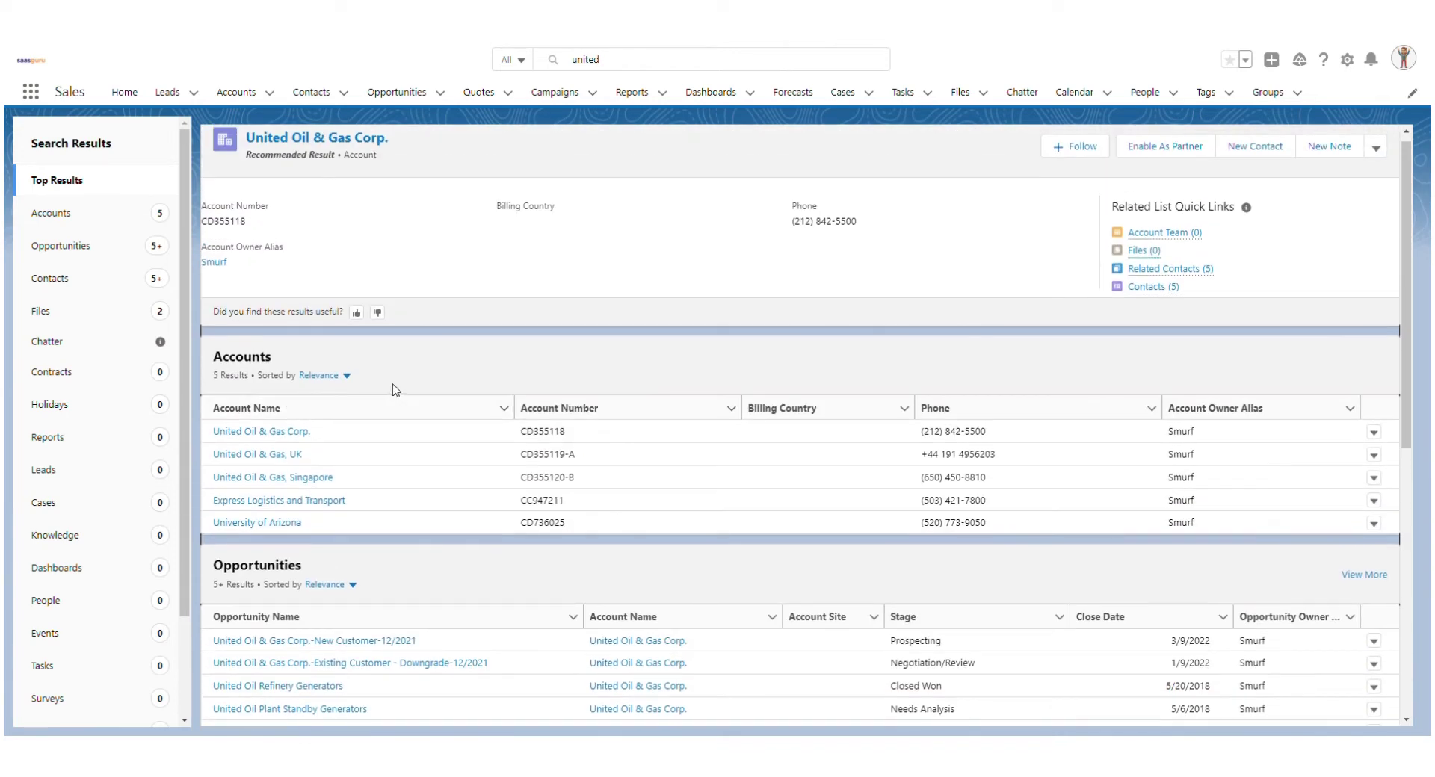
pyautogui.click(632, 65)
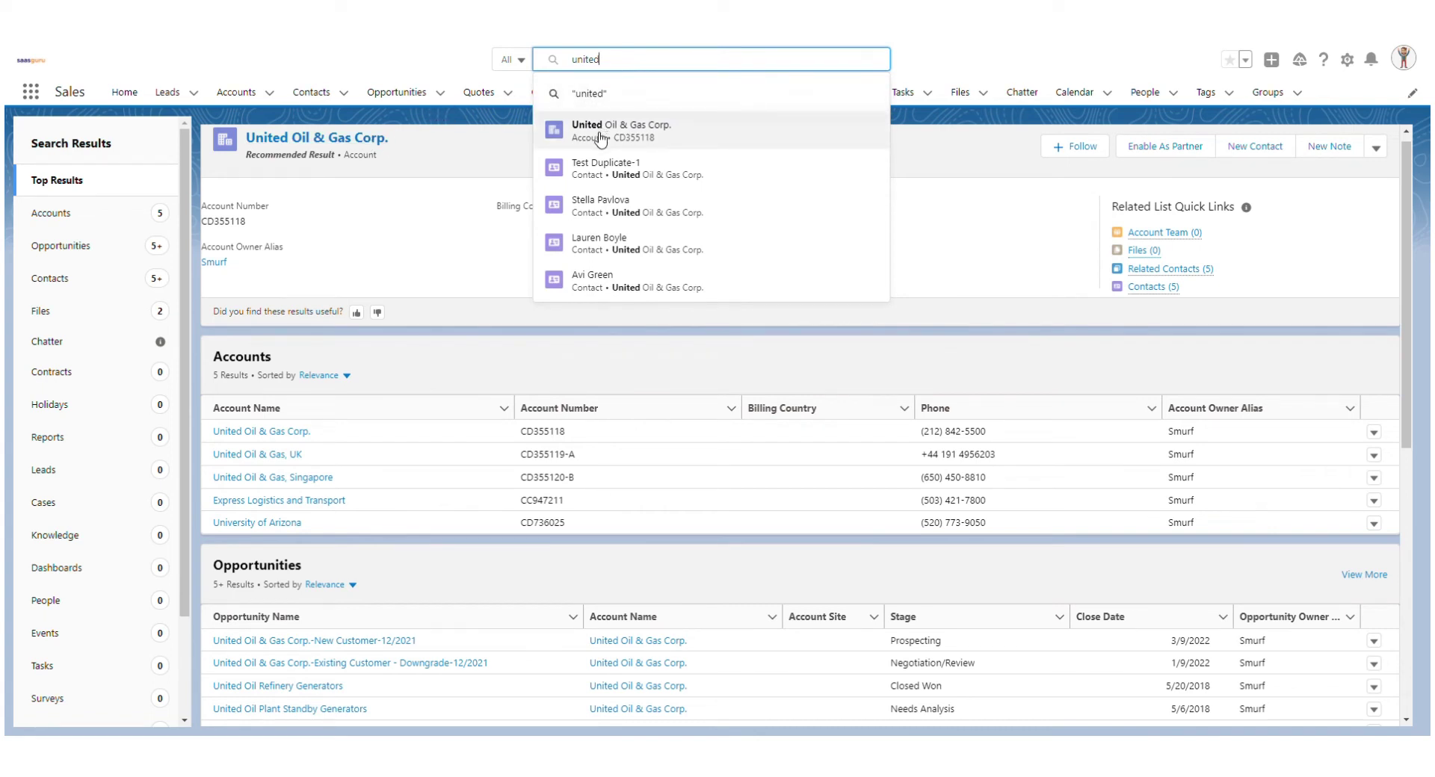
pyautogui.click(238, 92)
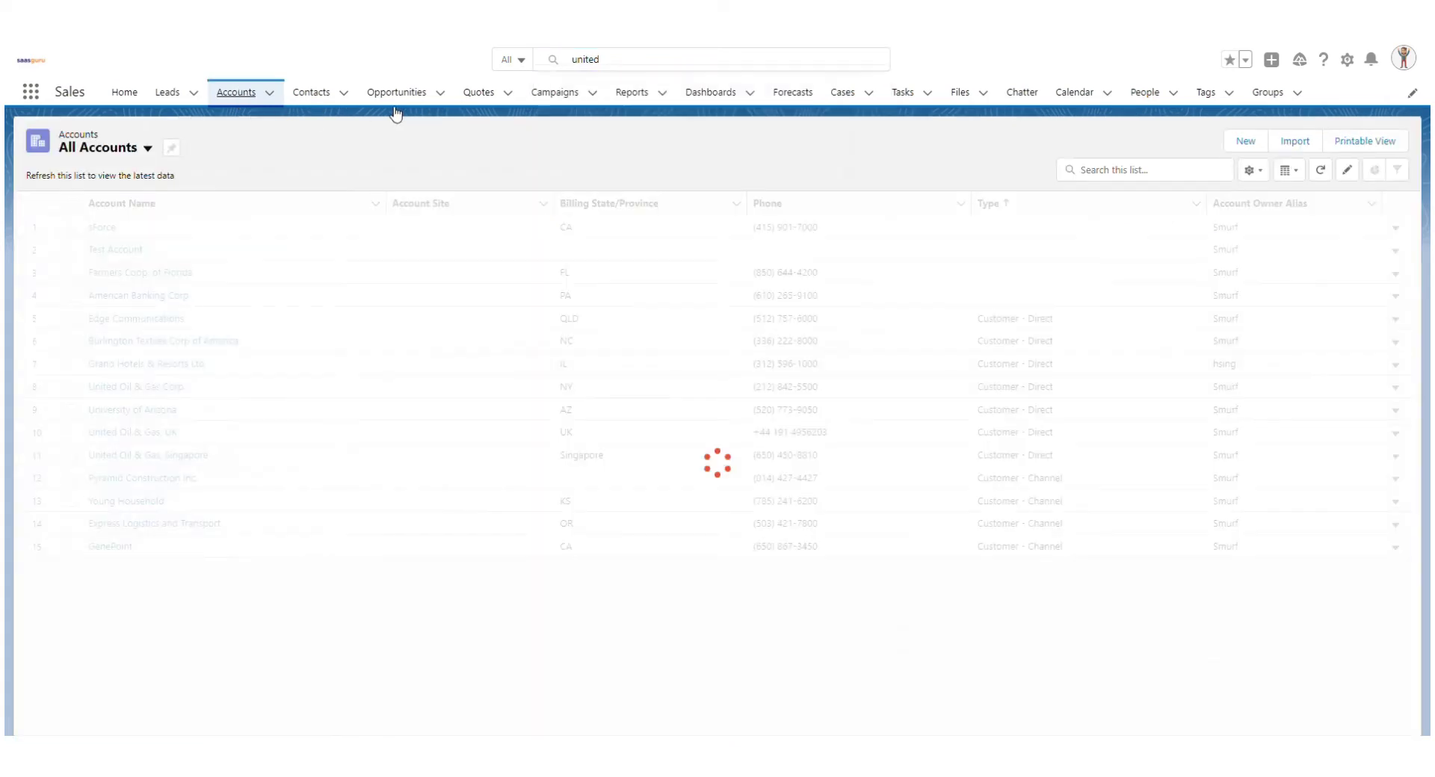
# - Show only the five account results for 'united', then return to the Sales Home page
pyautogui.click(635, 66)
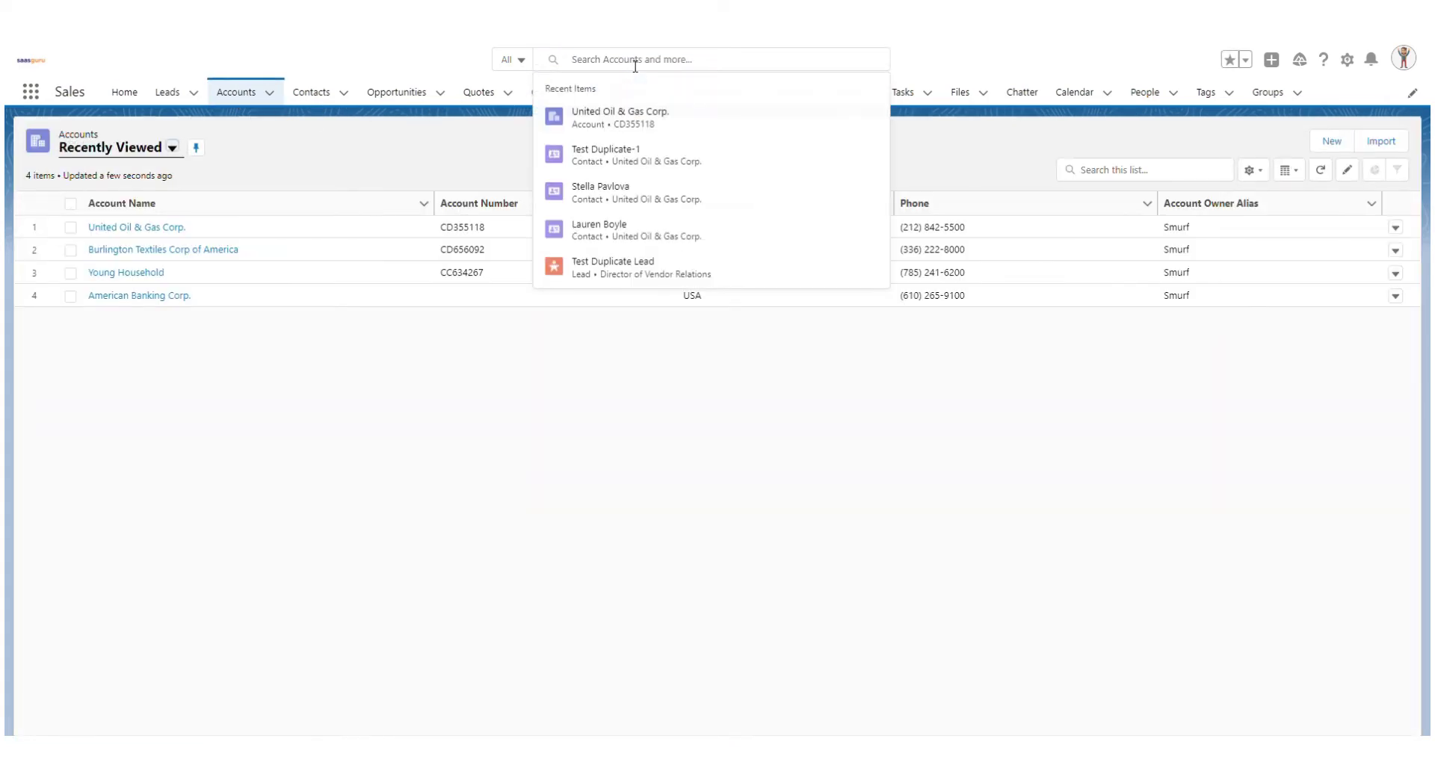
pyautogui.write('united')
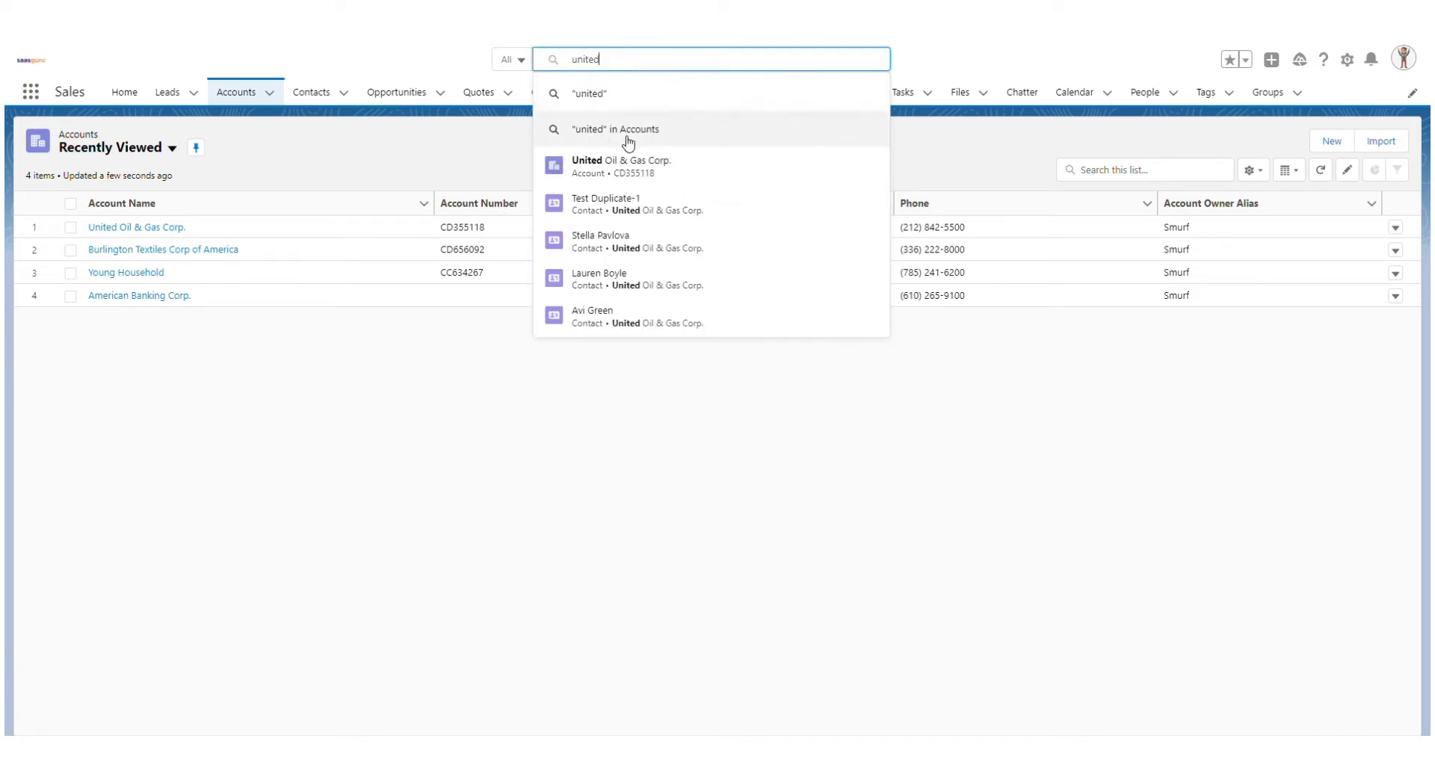
pyautogui.click(638, 132)
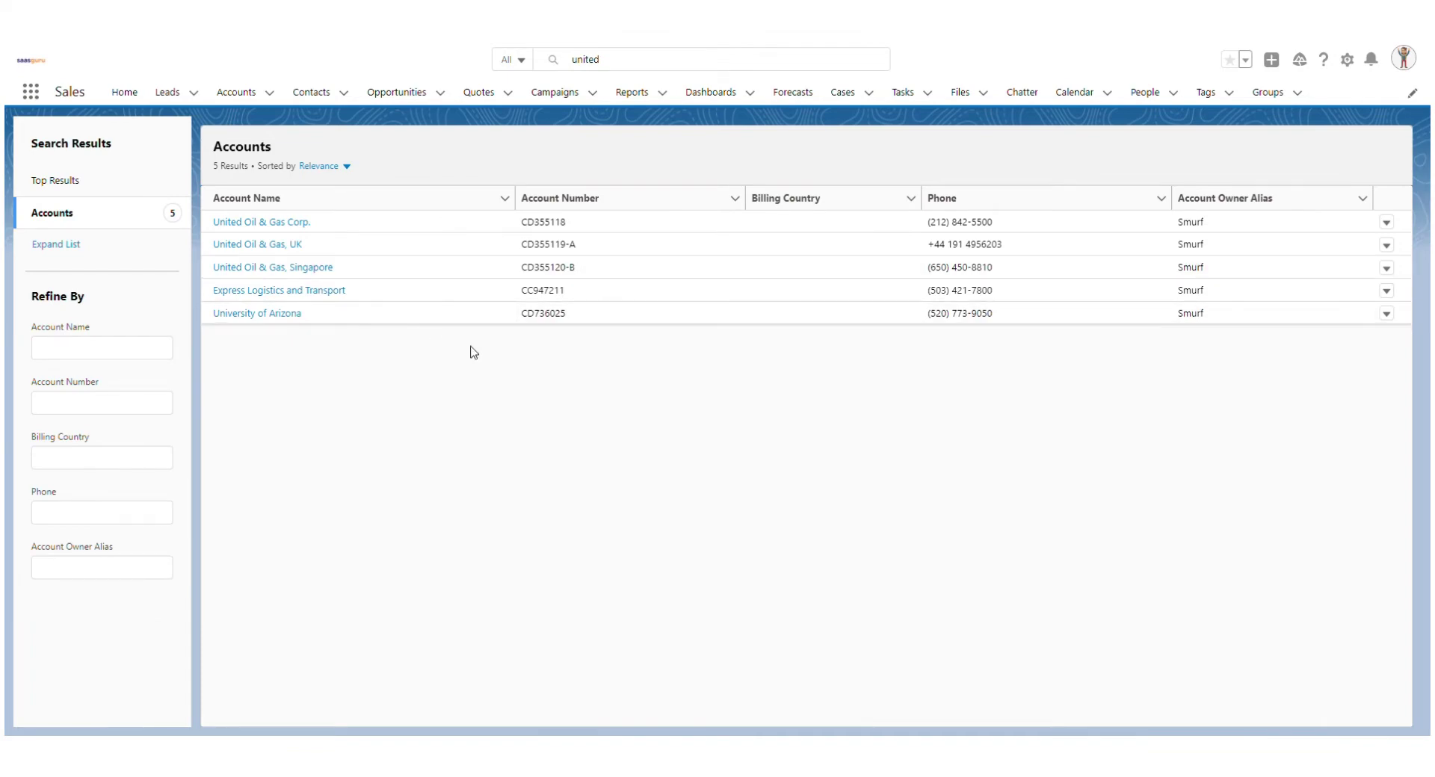
pyautogui.click(124, 92)
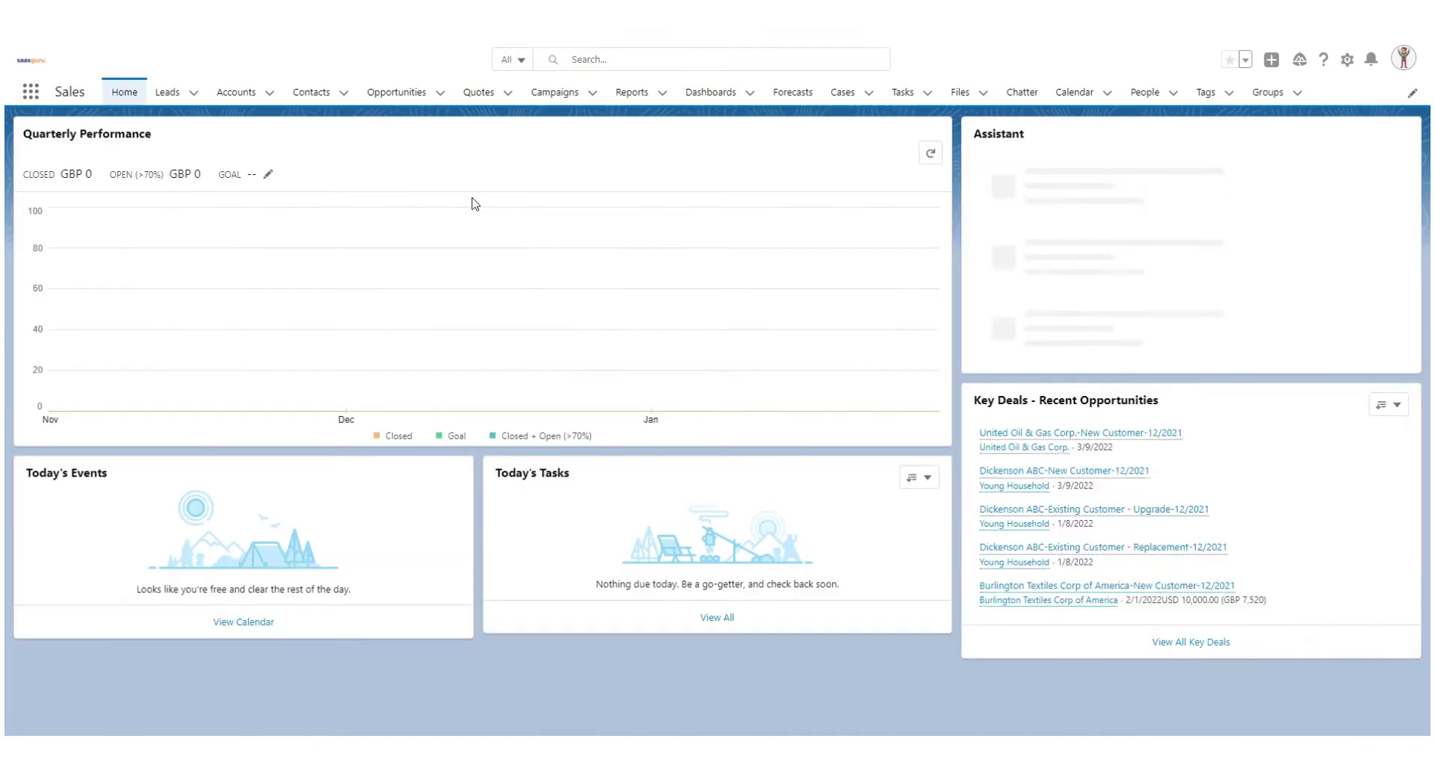
# - Scope global search to Accounts and show the five account results for 'united'
pyautogui.click(600, 63)
pyautogui.write('united')
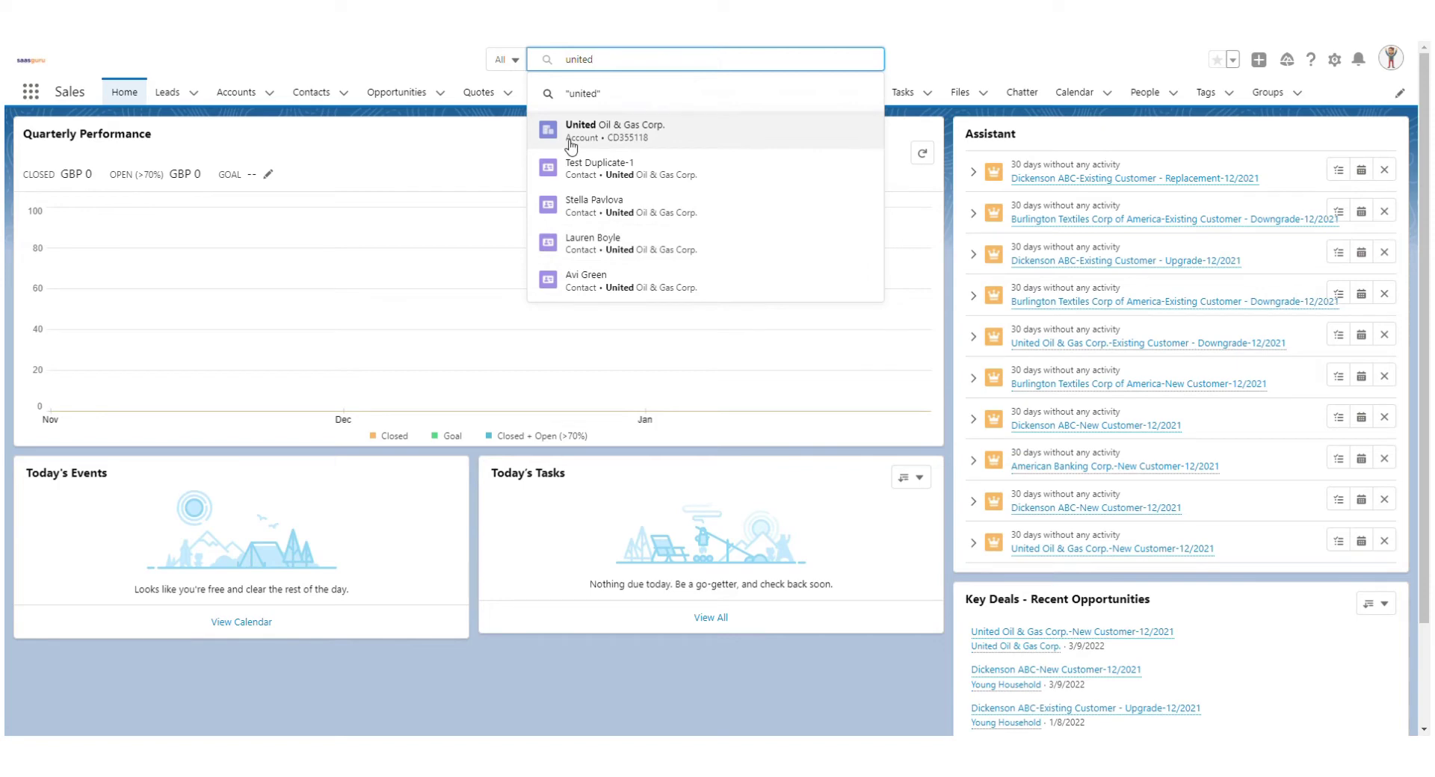
pyautogui.click(518, 65)
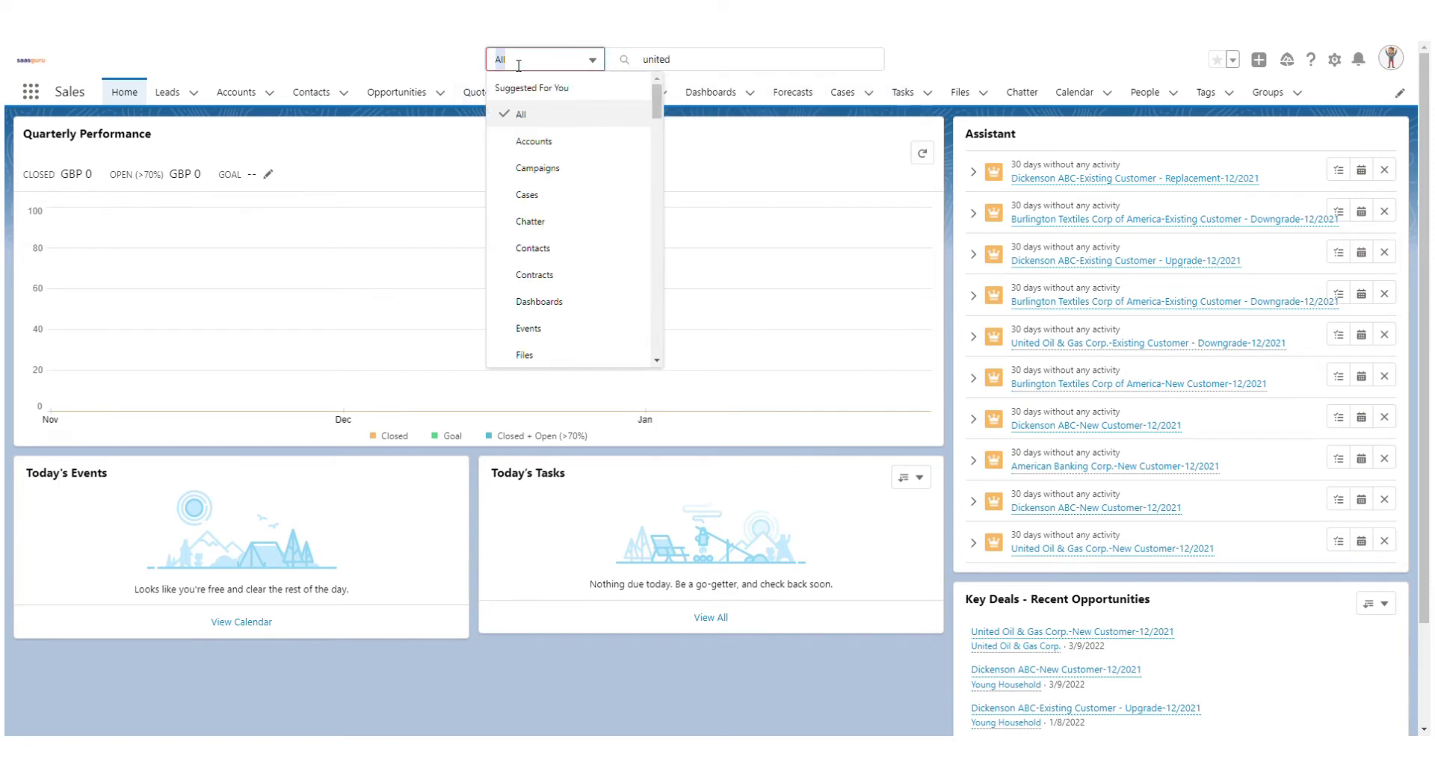
pyautogui.click(525, 141)
pyautogui.click(639, 63)
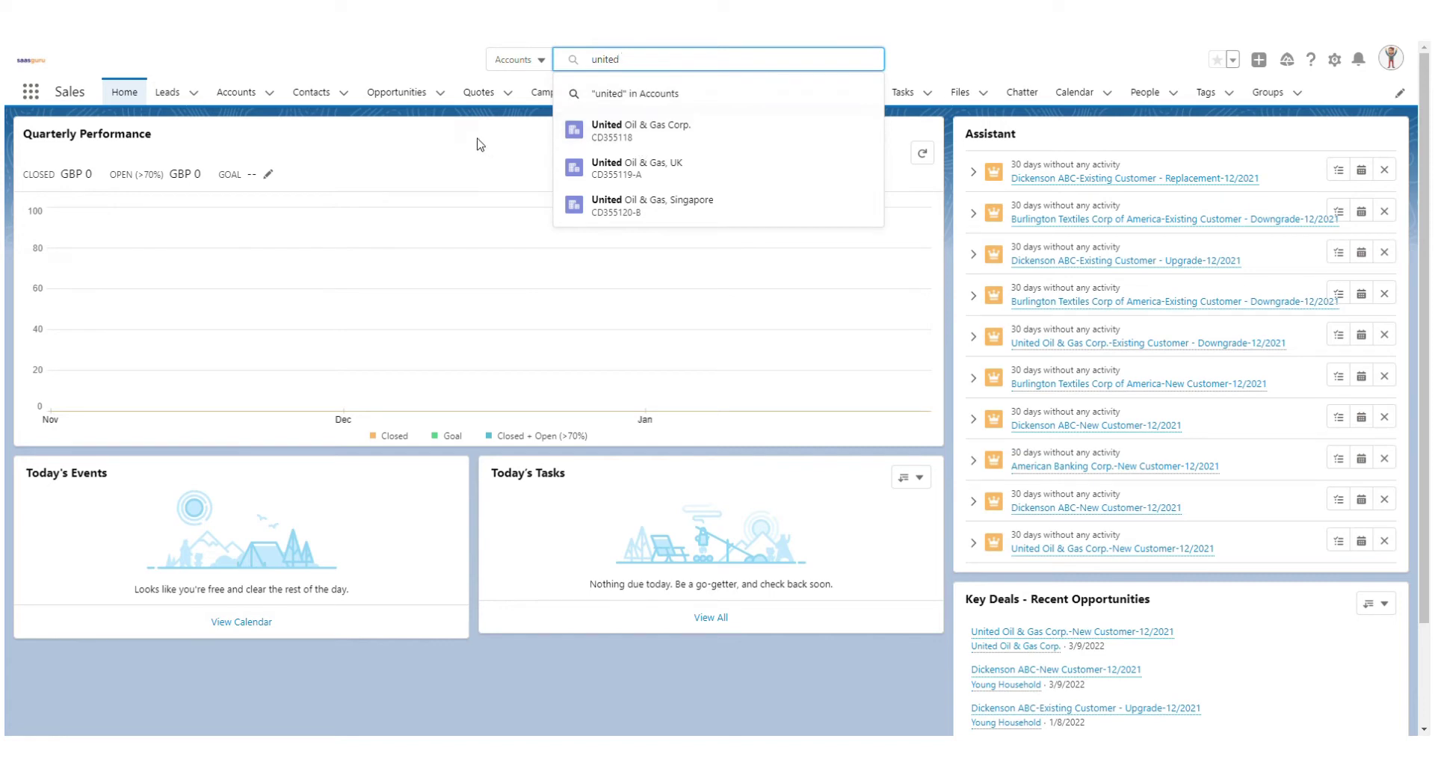
pyautogui.click(544, 60)
pyautogui.click(593, 67)
pyautogui.click(413, 62)
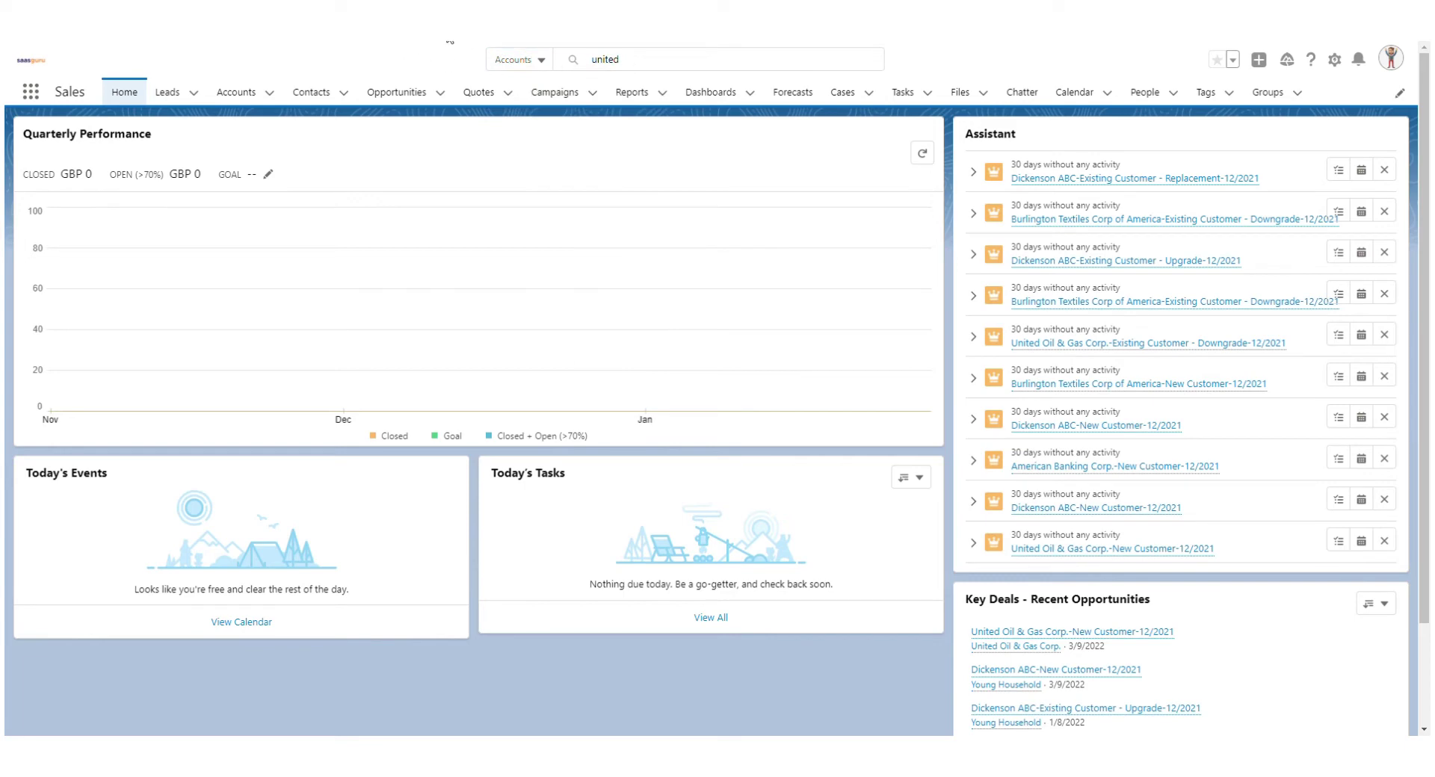
pyautogui.click(649, 66)
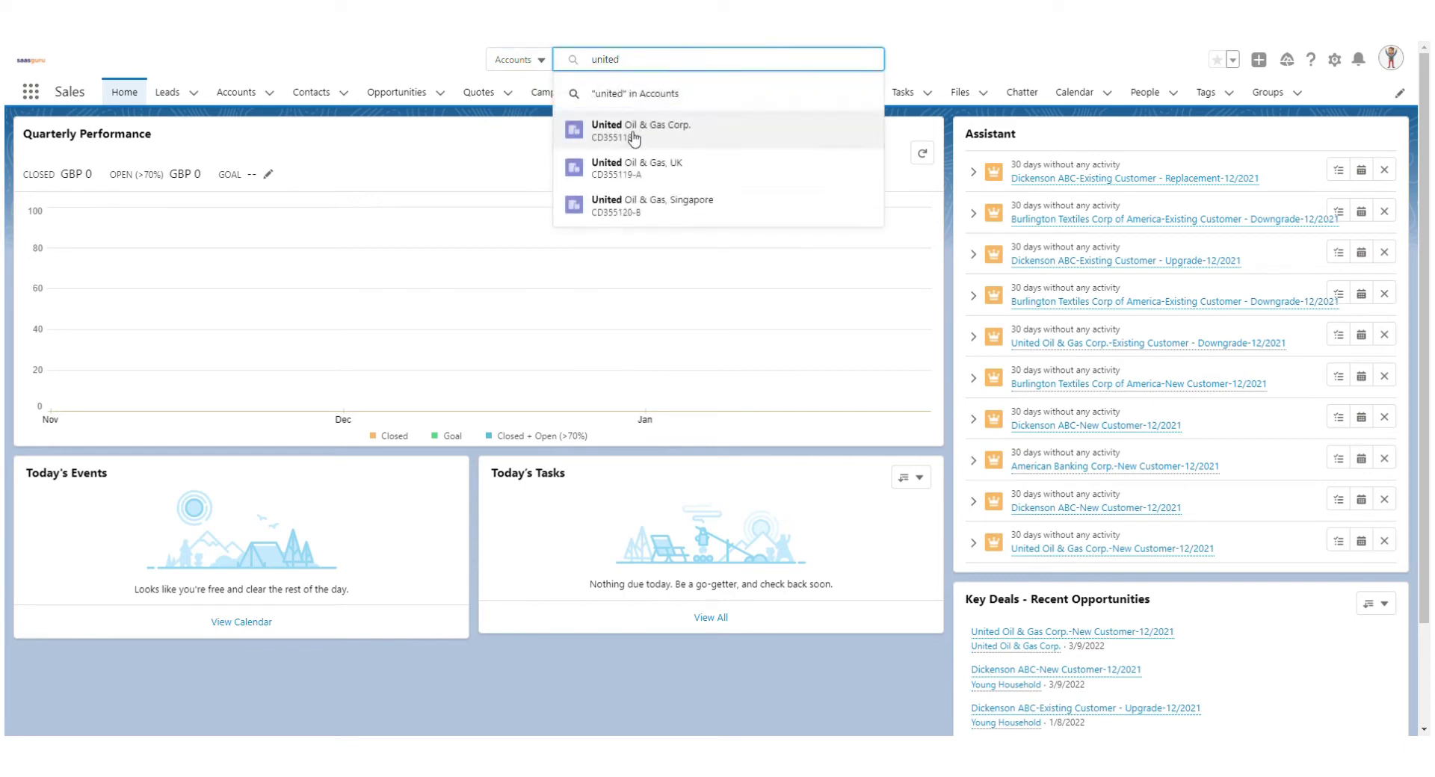
pyautogui.click(633, 95)
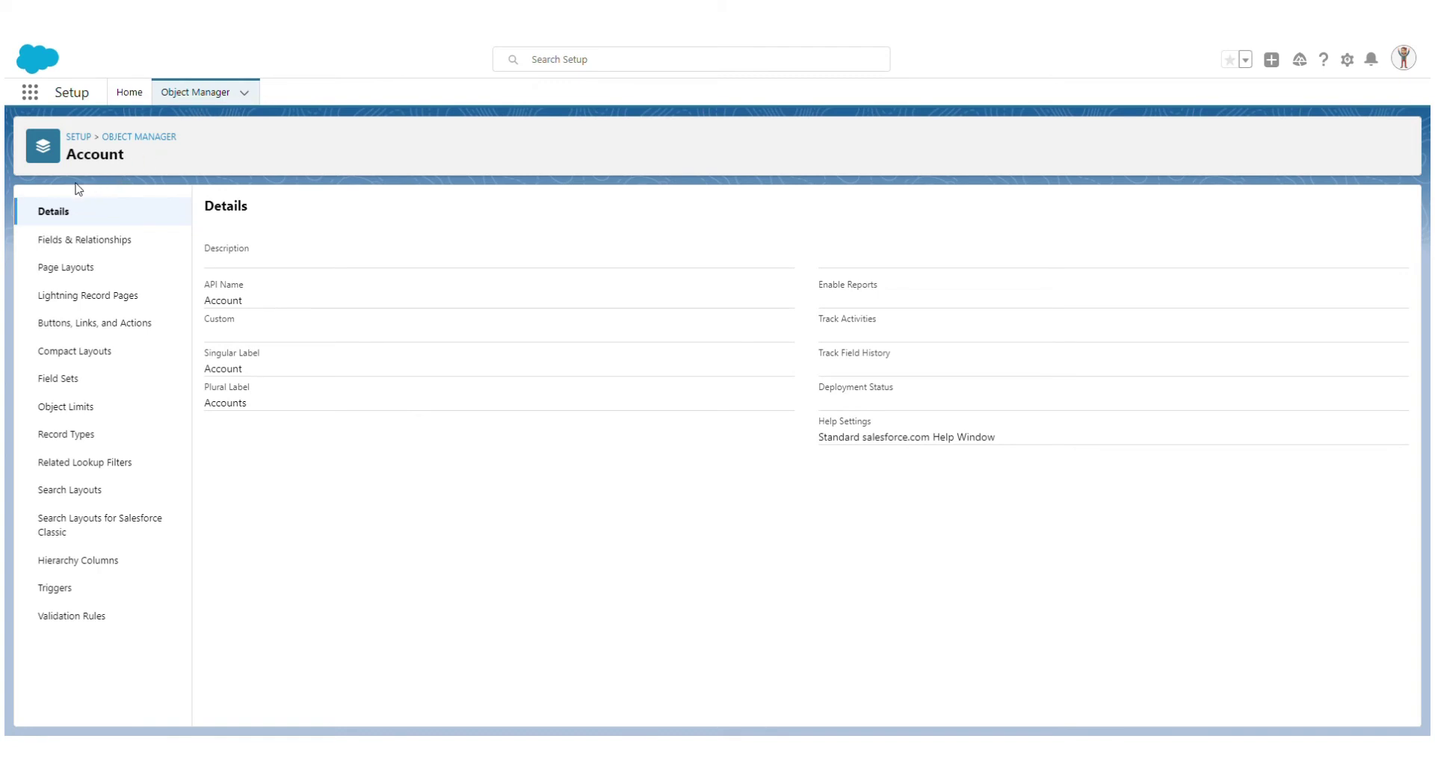
# - In Account Search Layouts, review the Default Layout columns and bring up its Edit option
pyautogui.click(70, 493)
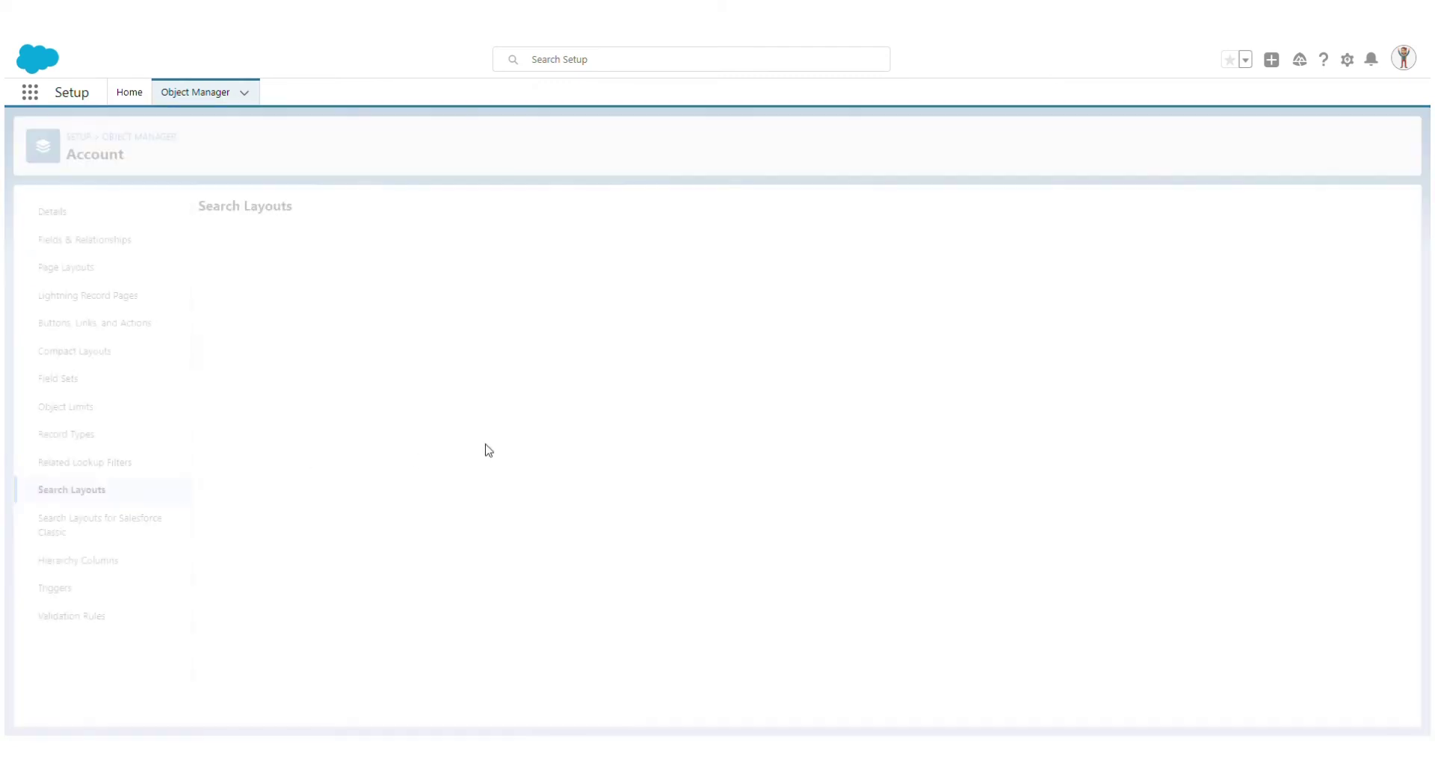
pyautogui.moveTo(199, 275); pyautogui.dragTo(302, 280)
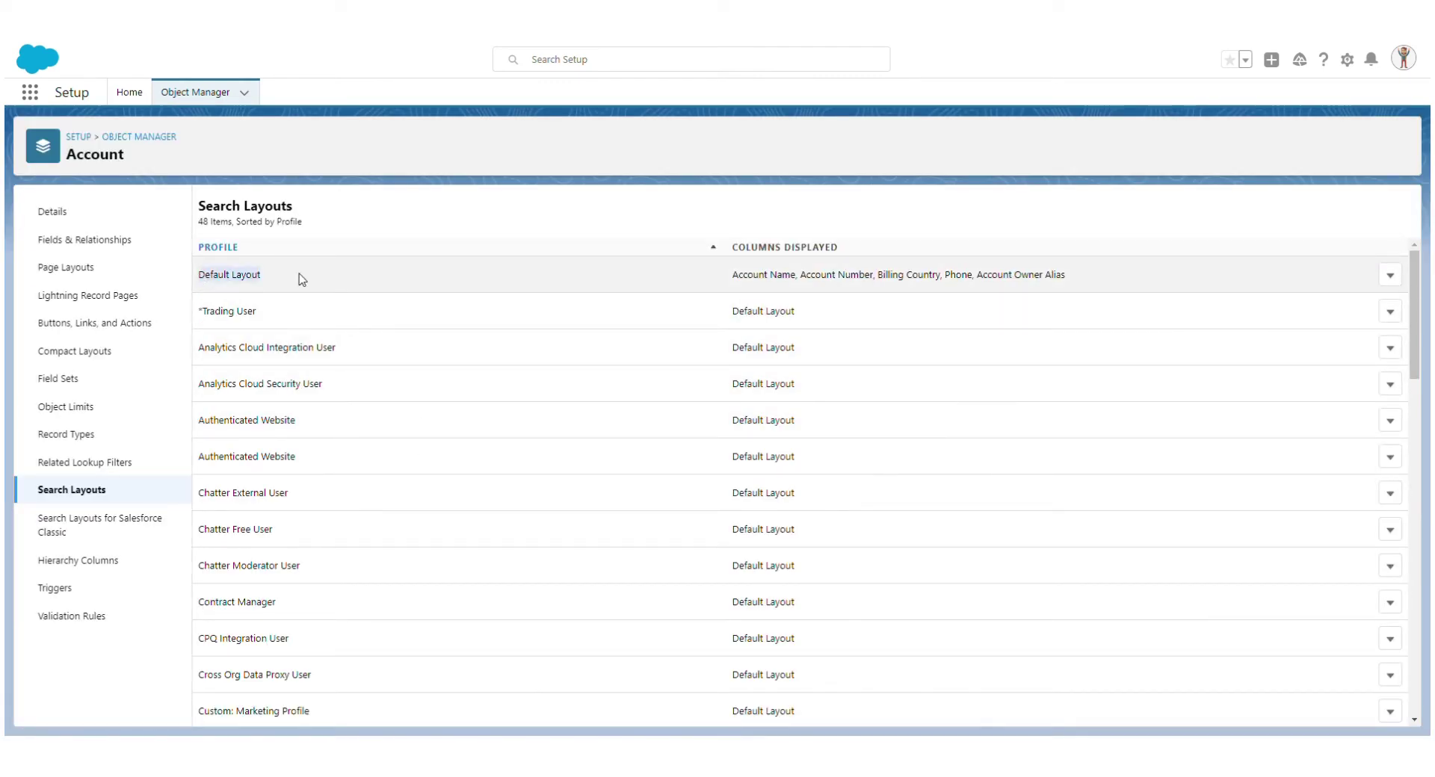
pyautogui.moveTo(740, 280); pyautogui.dragTo(1084, 297)
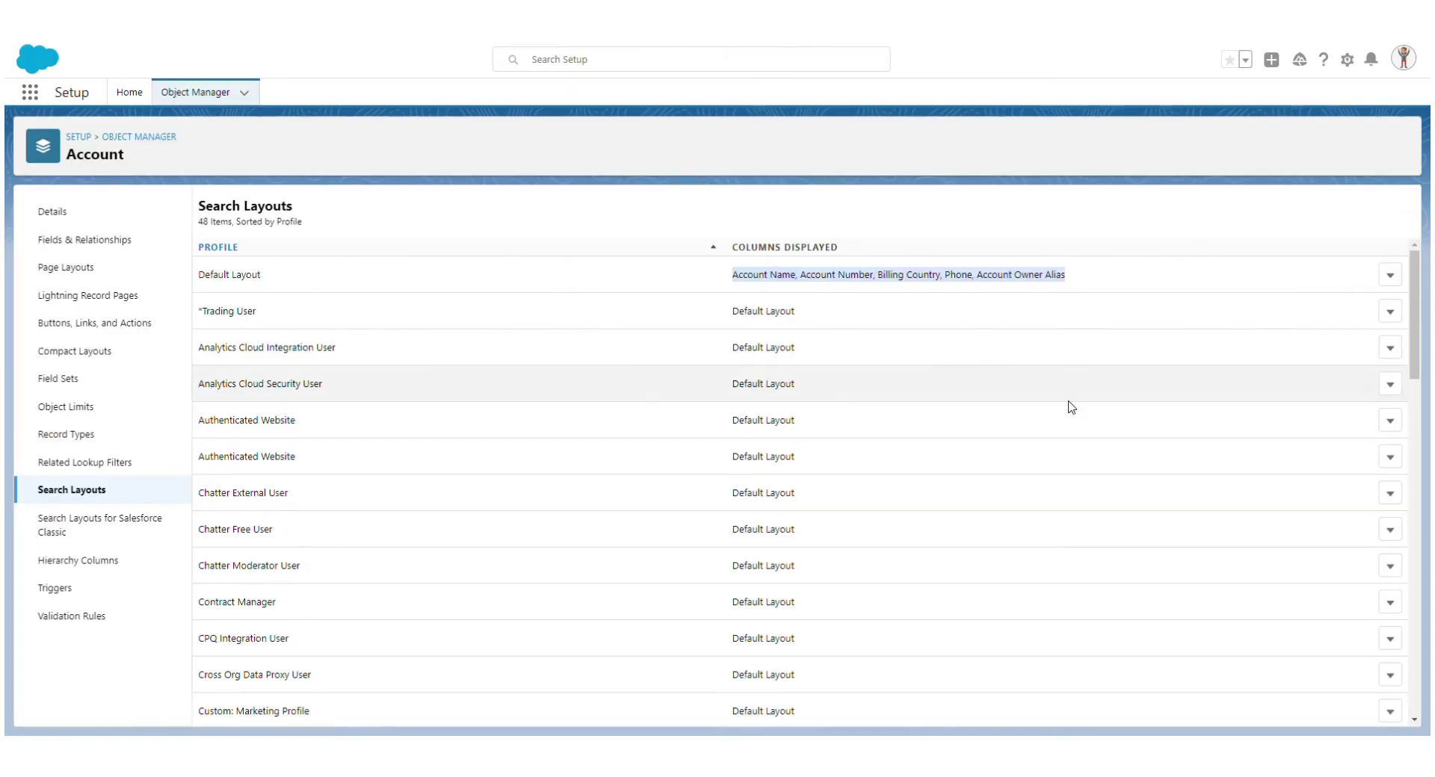
pyautogui.moveTo(198, 274); pyautogui.dragTo(262, 275)
pyautogui.scroll(-15, 774, 442)
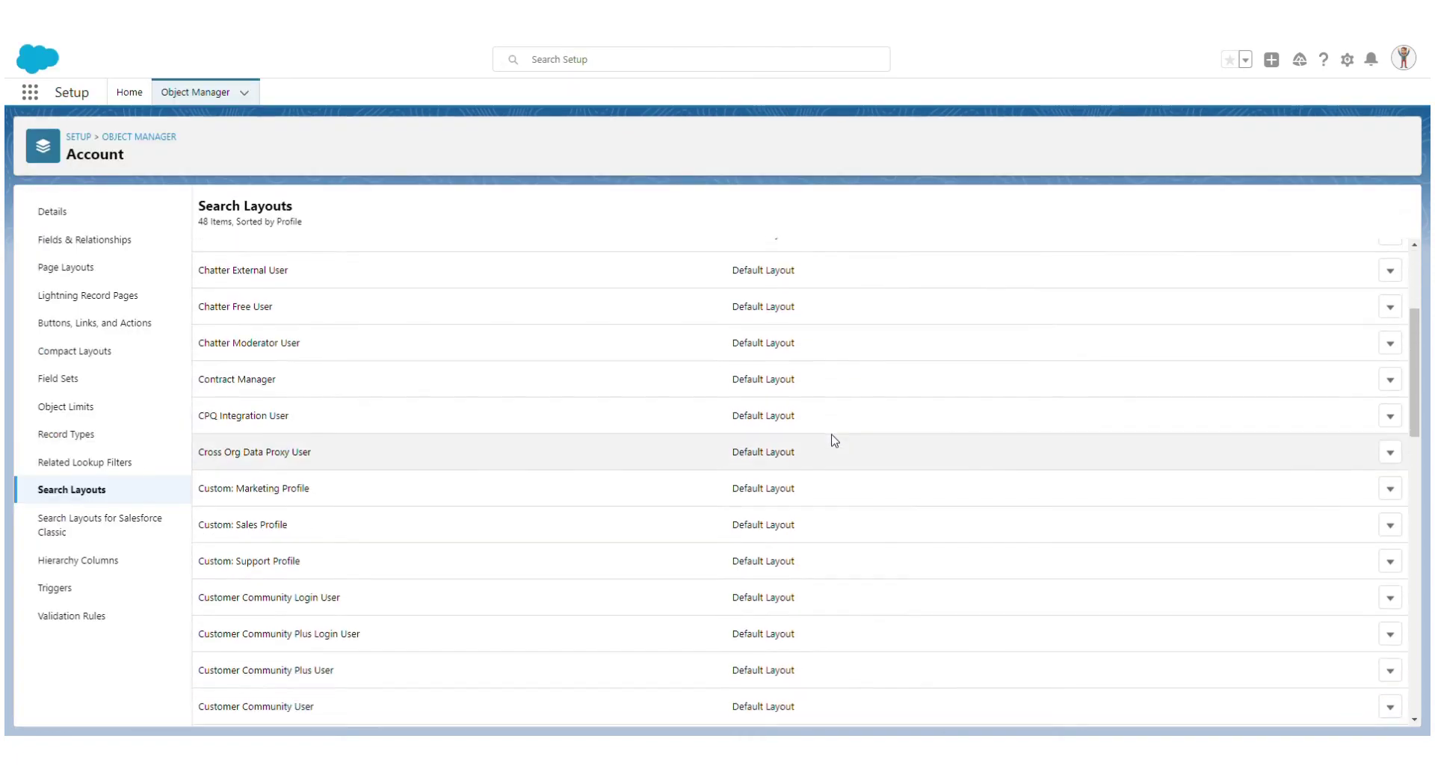
pyautogui.scroll(15, 778, 419)
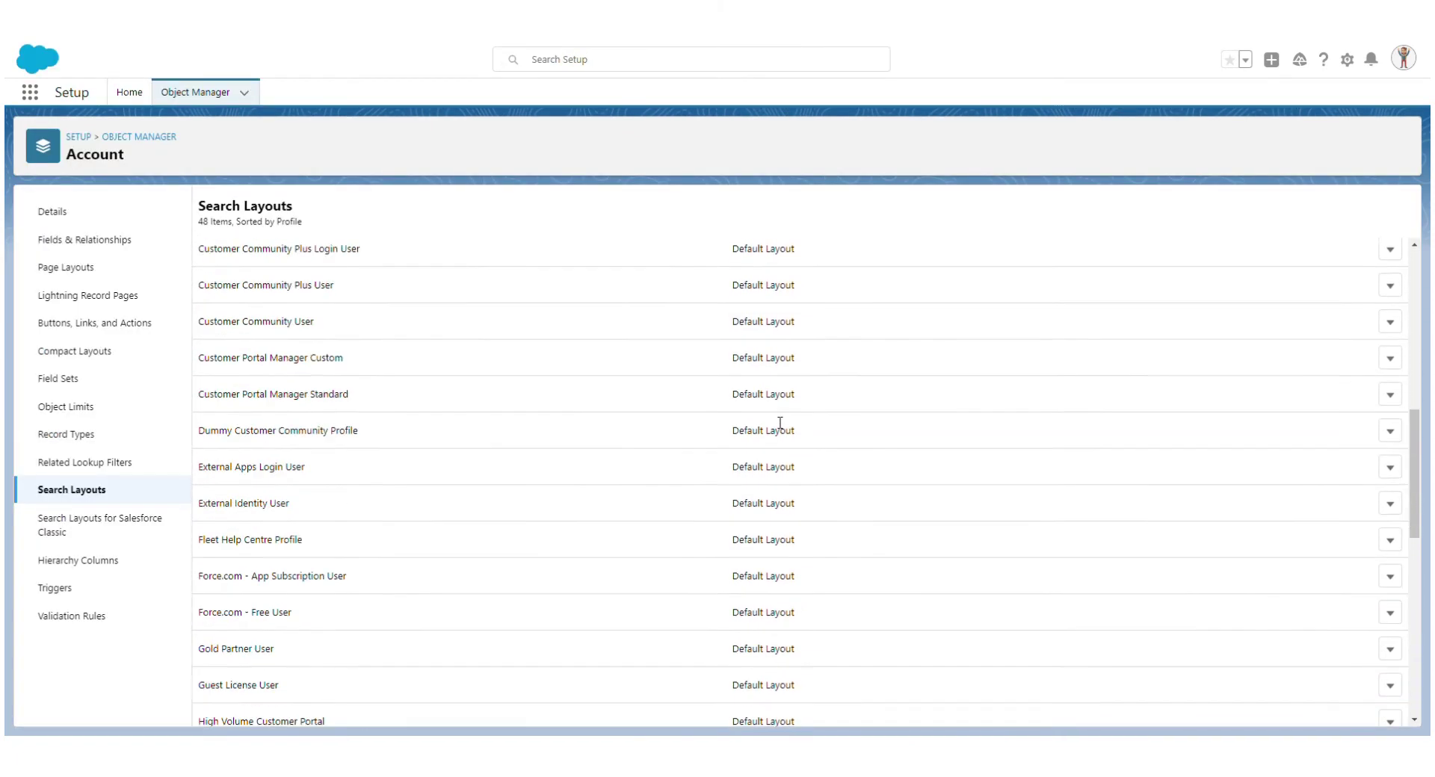
pyautogui.click(1390, 275)
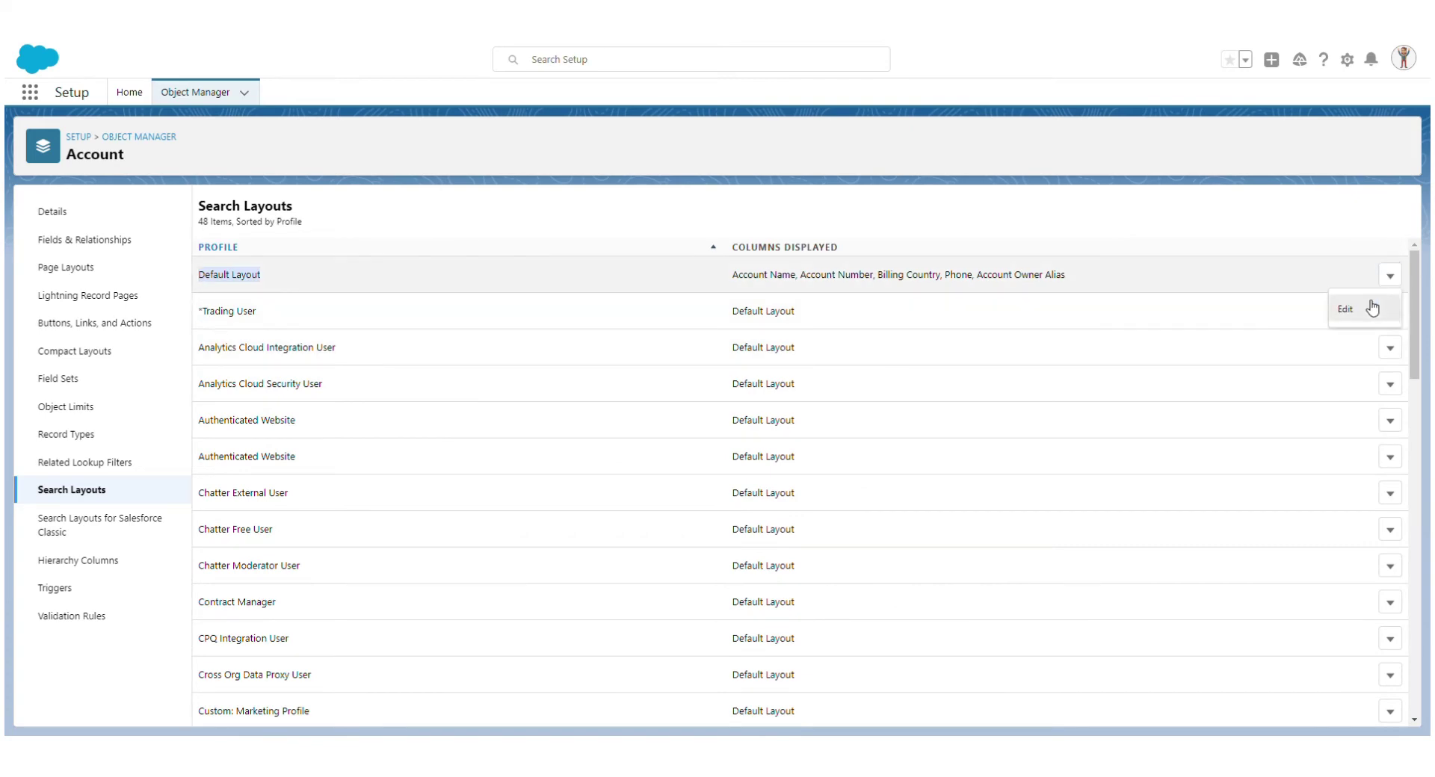
pyautogui.click(1371, 309)
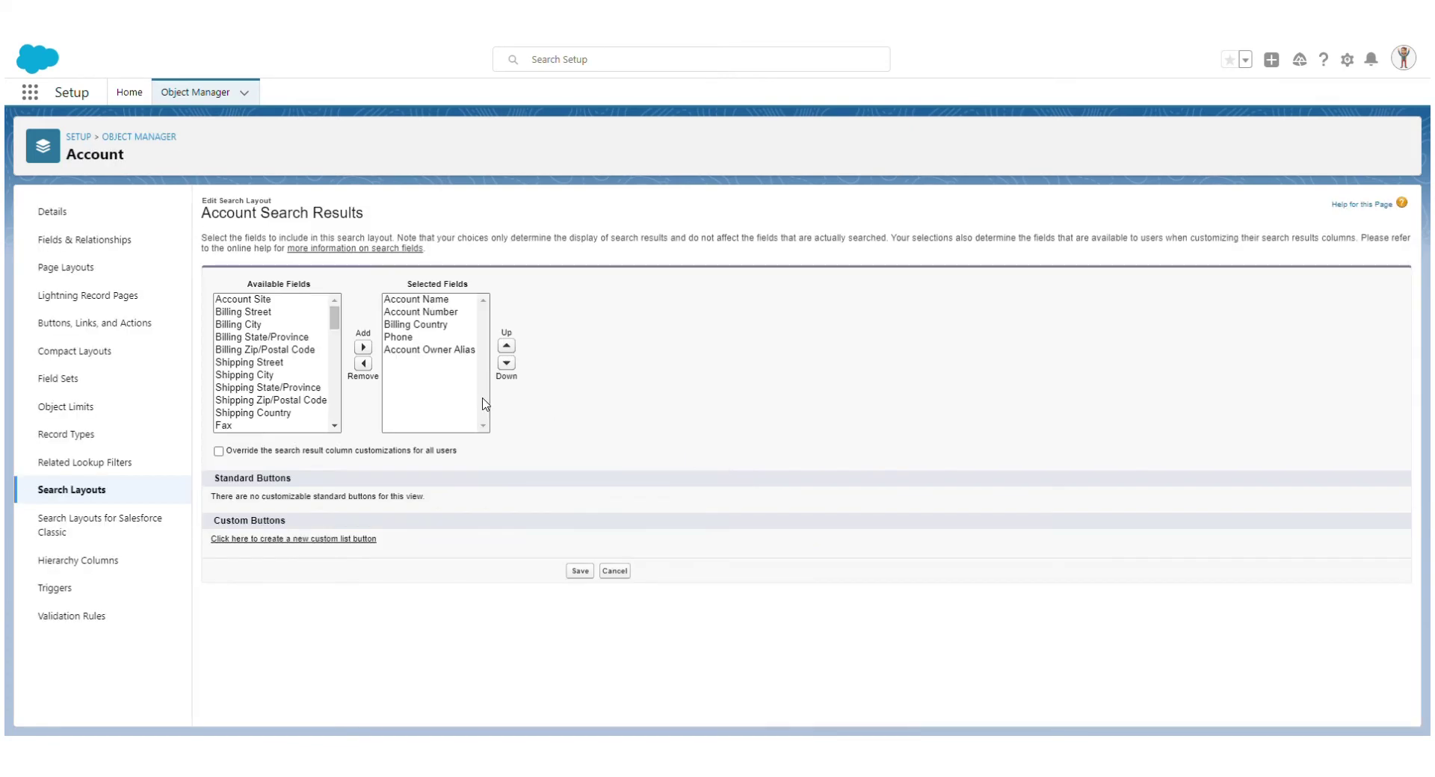
# - Remove Phone from the Default Layout columns, override all users' customizations, and save
pyautogui.click(409, 337)
pyautogui.click(363, 363)
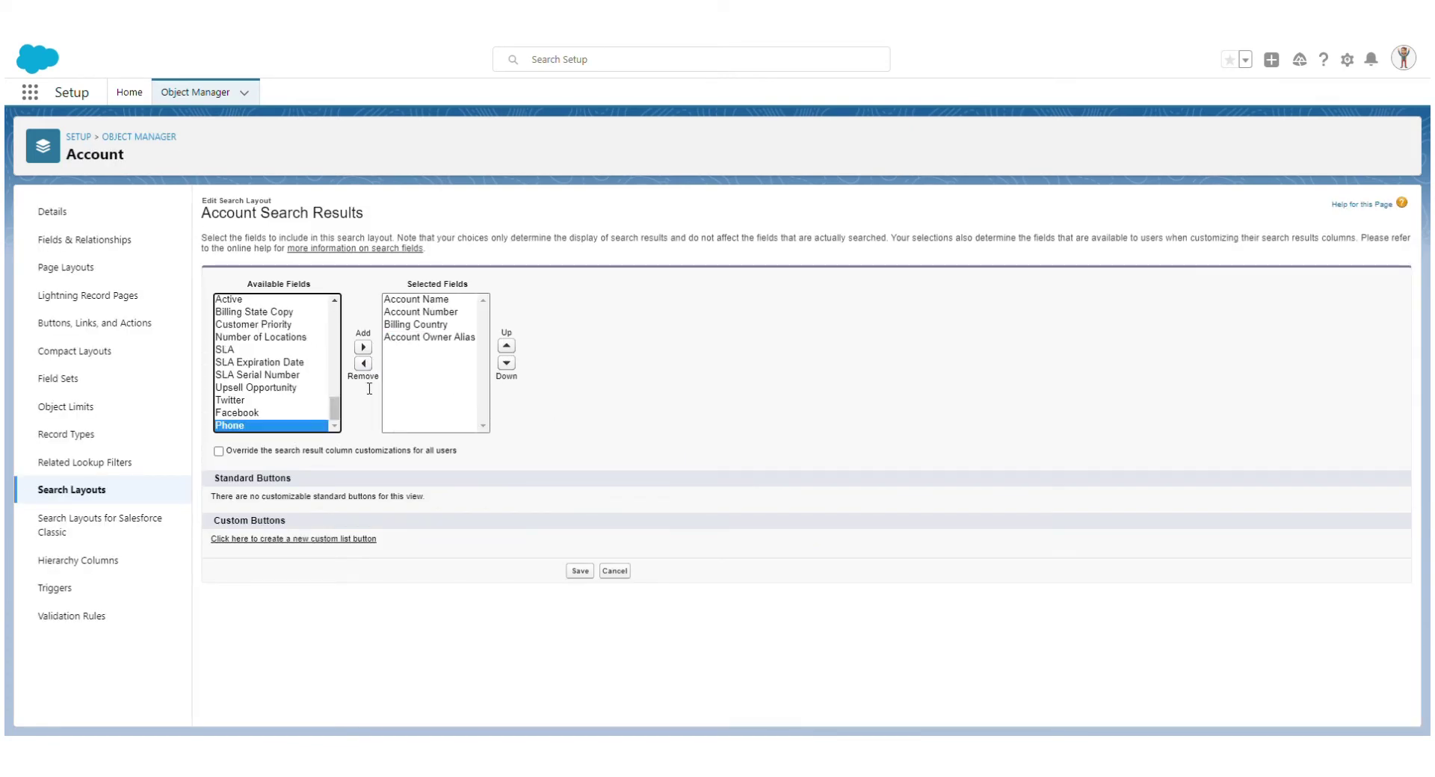
pyautogui.click(259, 452)
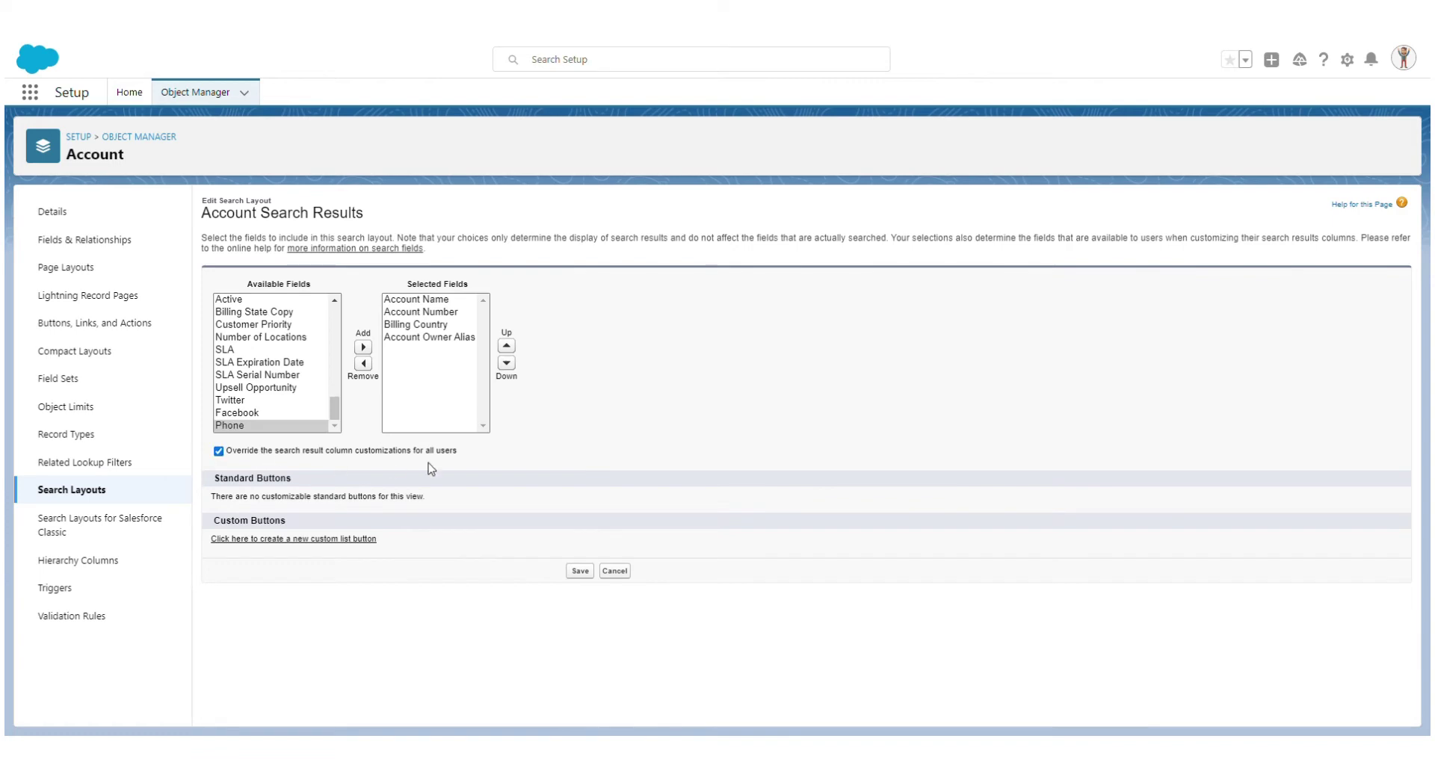
pyautogui.click(580, 571)
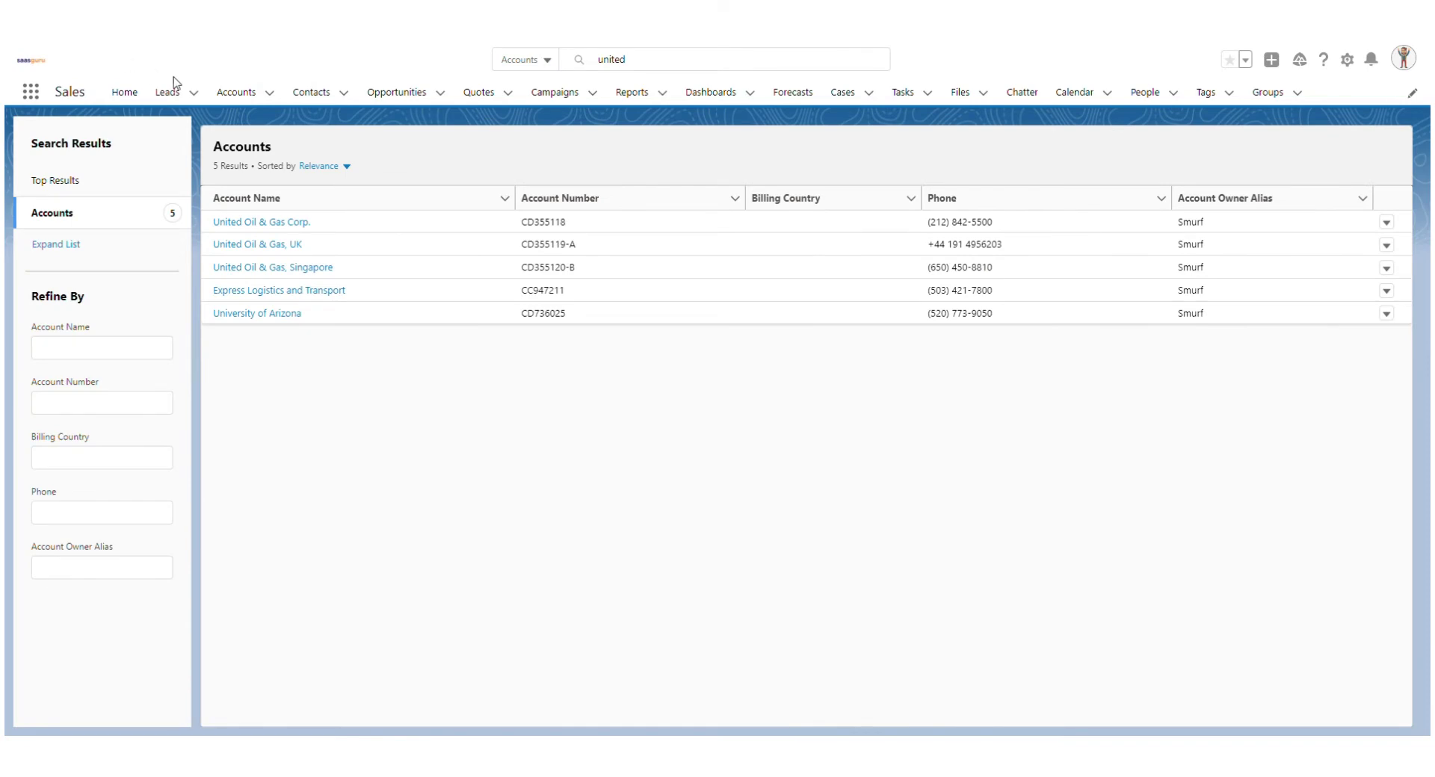
# - Reload the 'united' account search results to confirm the Phone column is gone
pyautogui.press('F5')
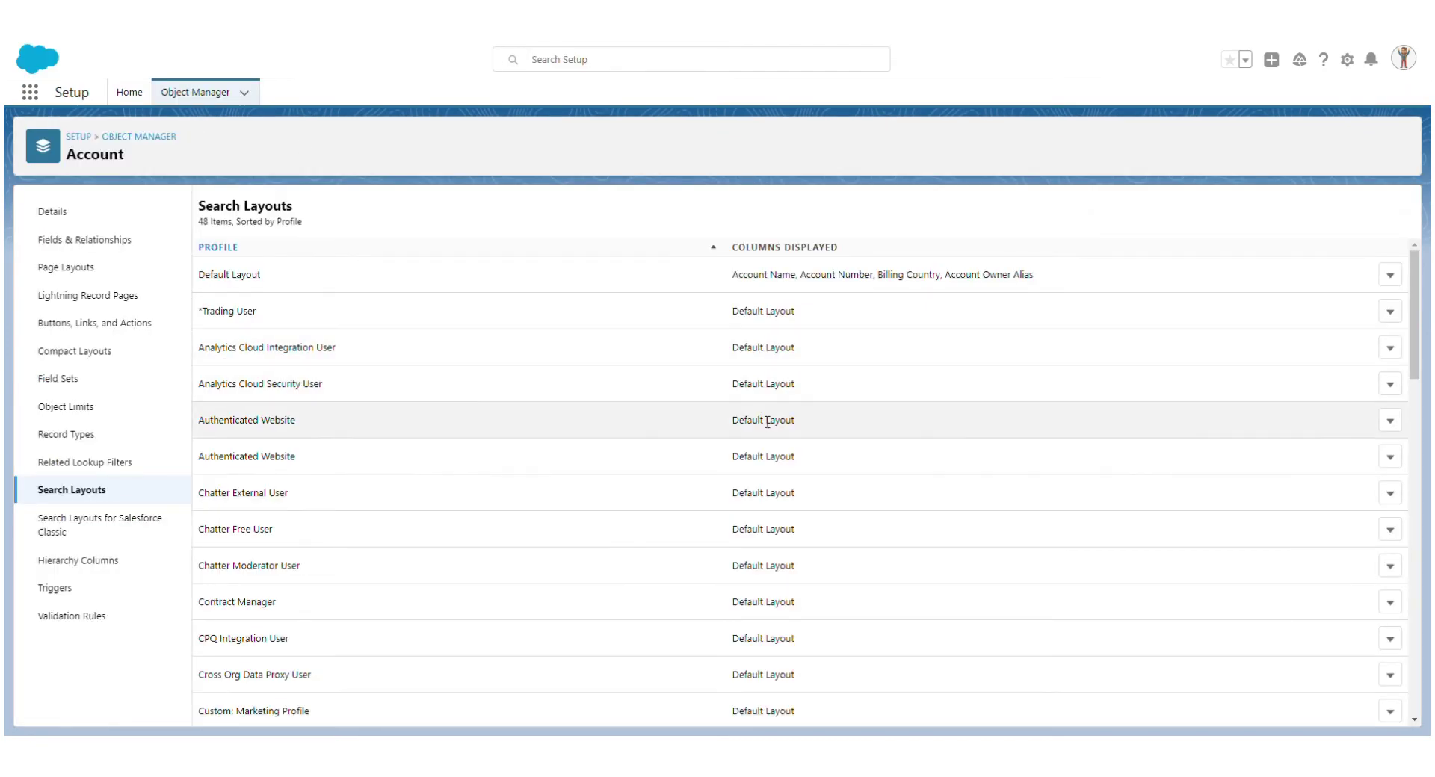
pyautogui.scroll(-3, 661, 437)
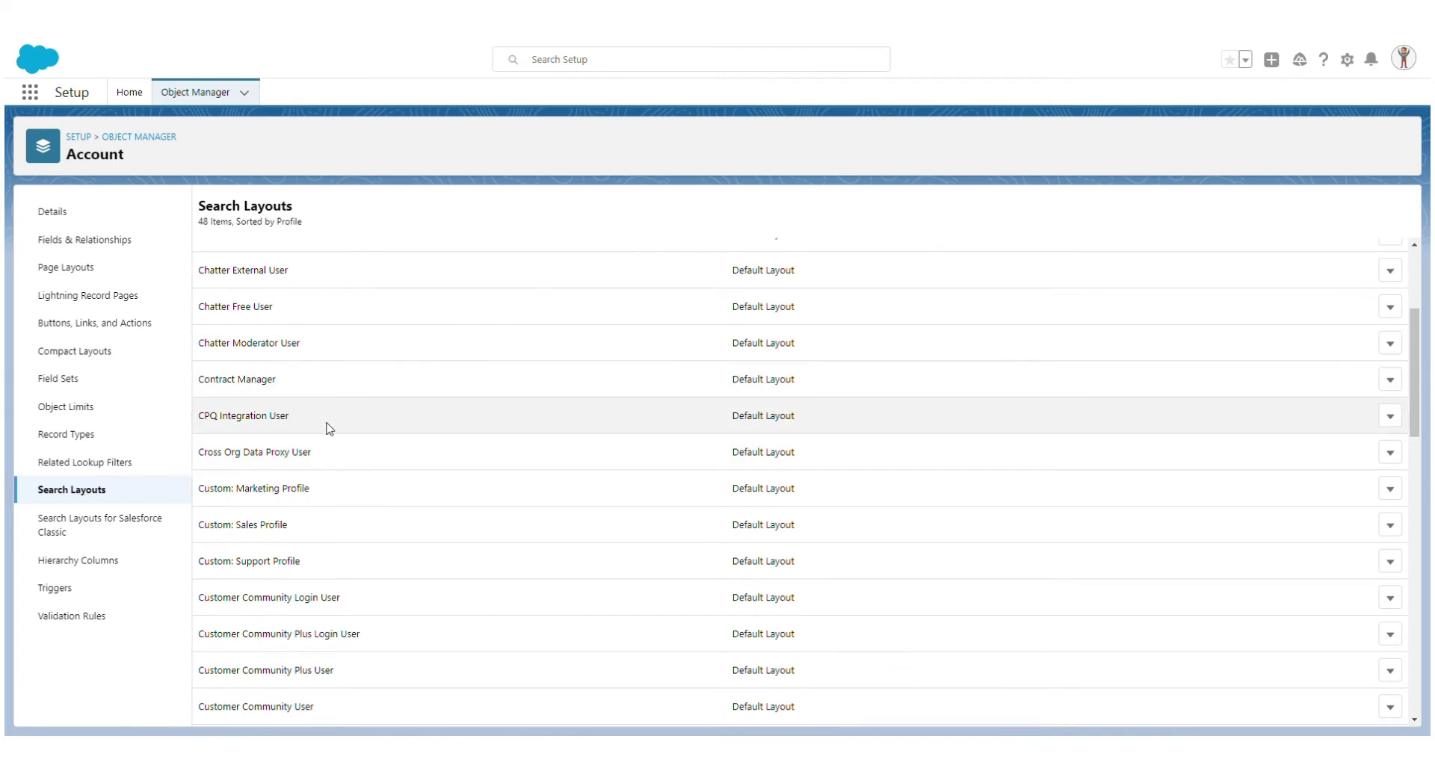
pyautogui.moveTo(208, 423); pyautogui.dragTo(338, 421)
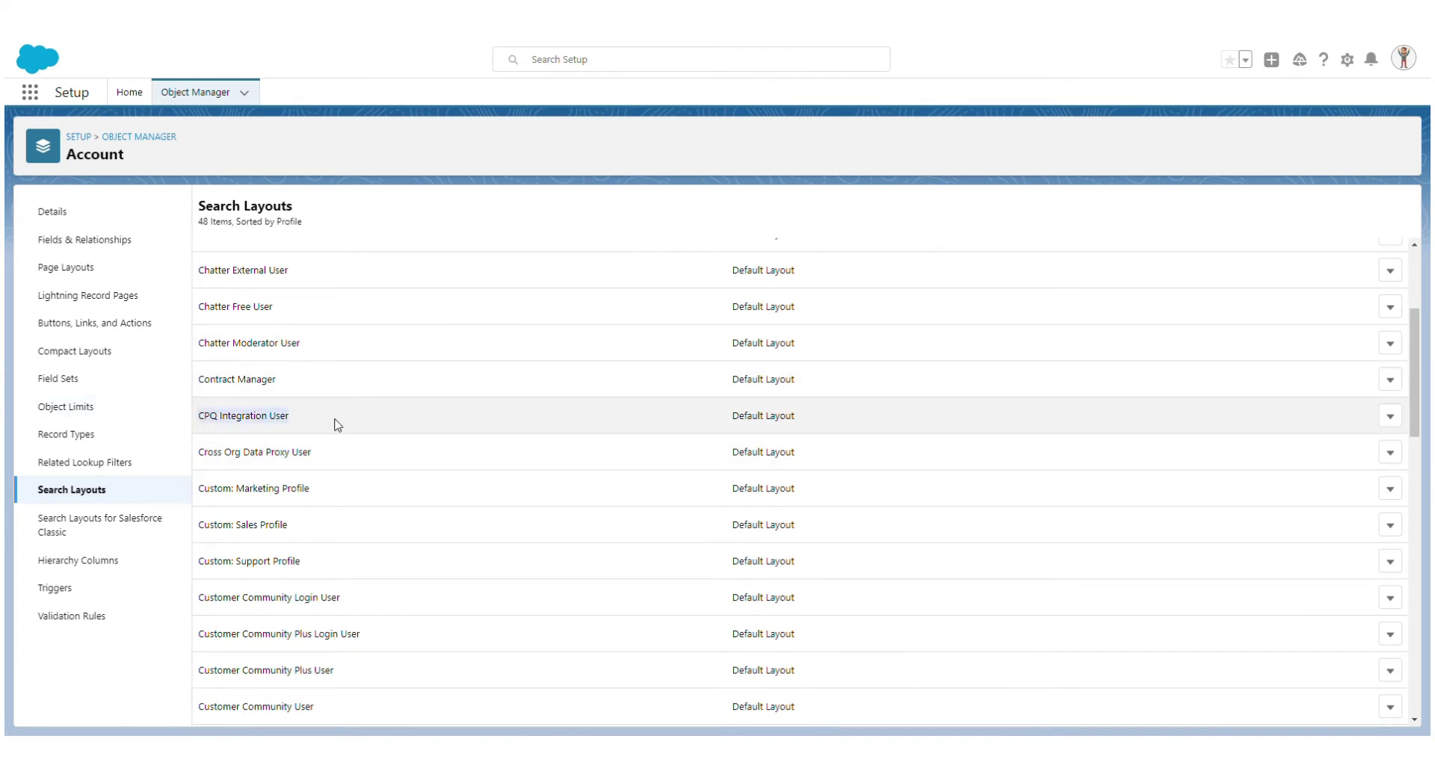
pyautogui.click(1390, 416)
pyautogui.click(1346, 450)
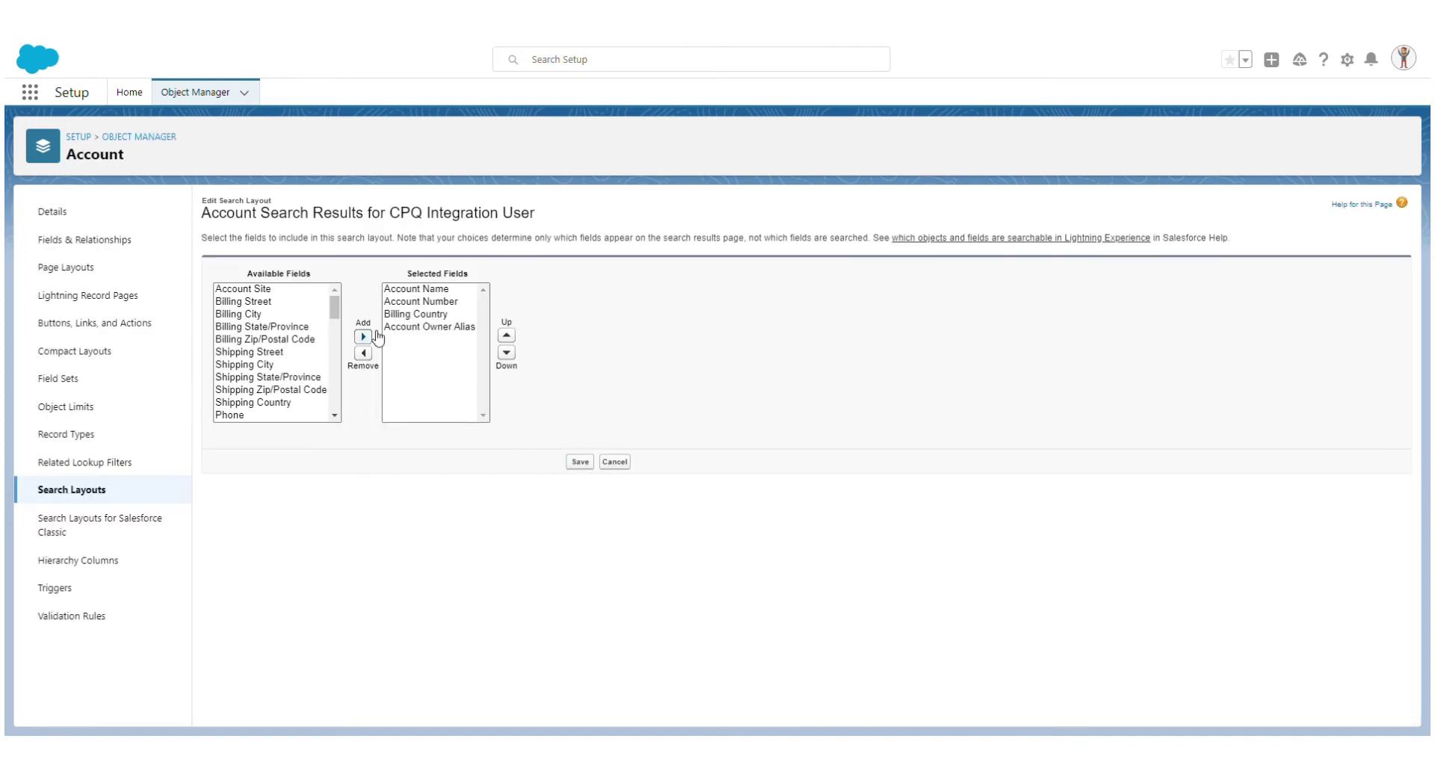
pyautogui.click(614, 462)
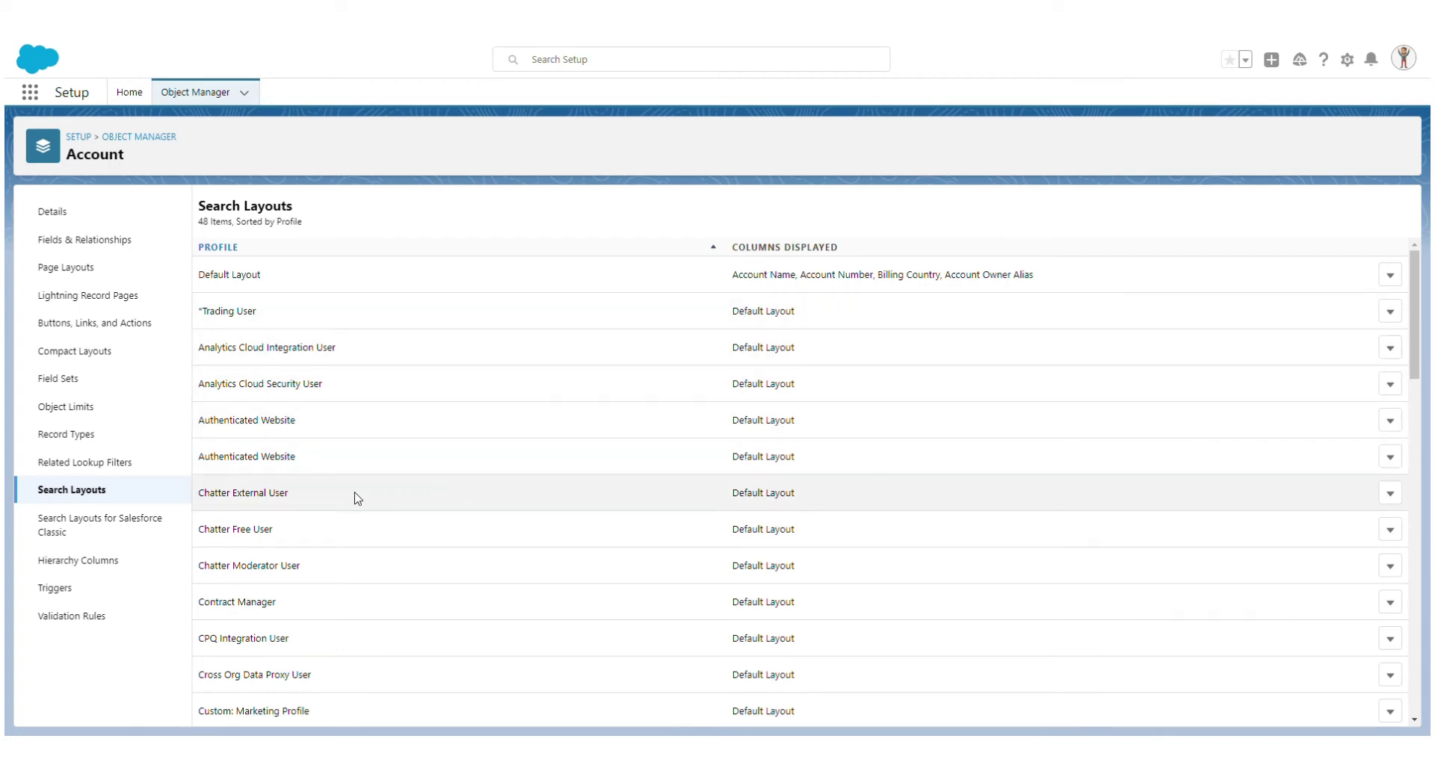
pyautogui.moveTo(735, 277); pyautogui.dragTo(1039, 285)
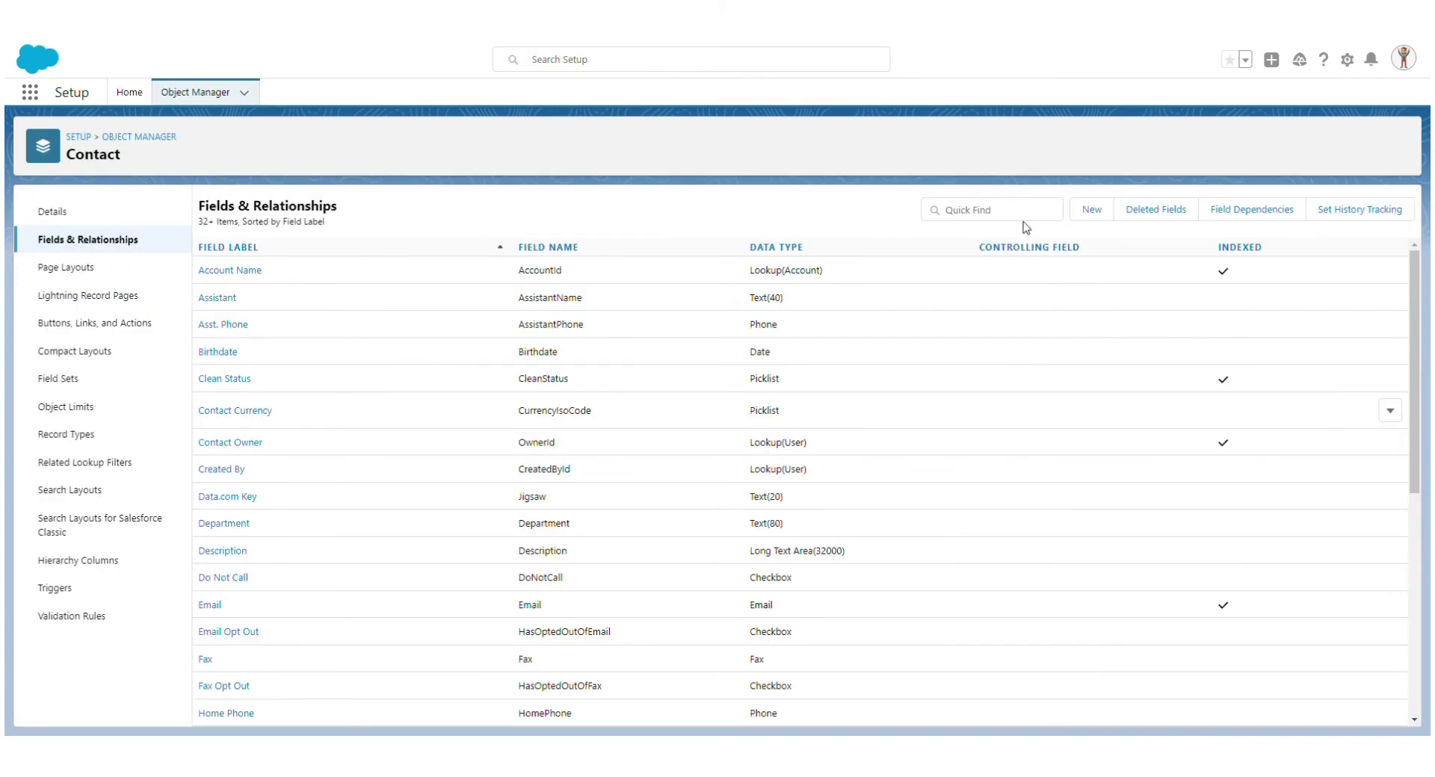
# - From United Oil & Gas Corp.'s contacts, start a new contact, clear Account Name, then cancel
pyautogui.click(1028, 215)
pyautogui.write('a')
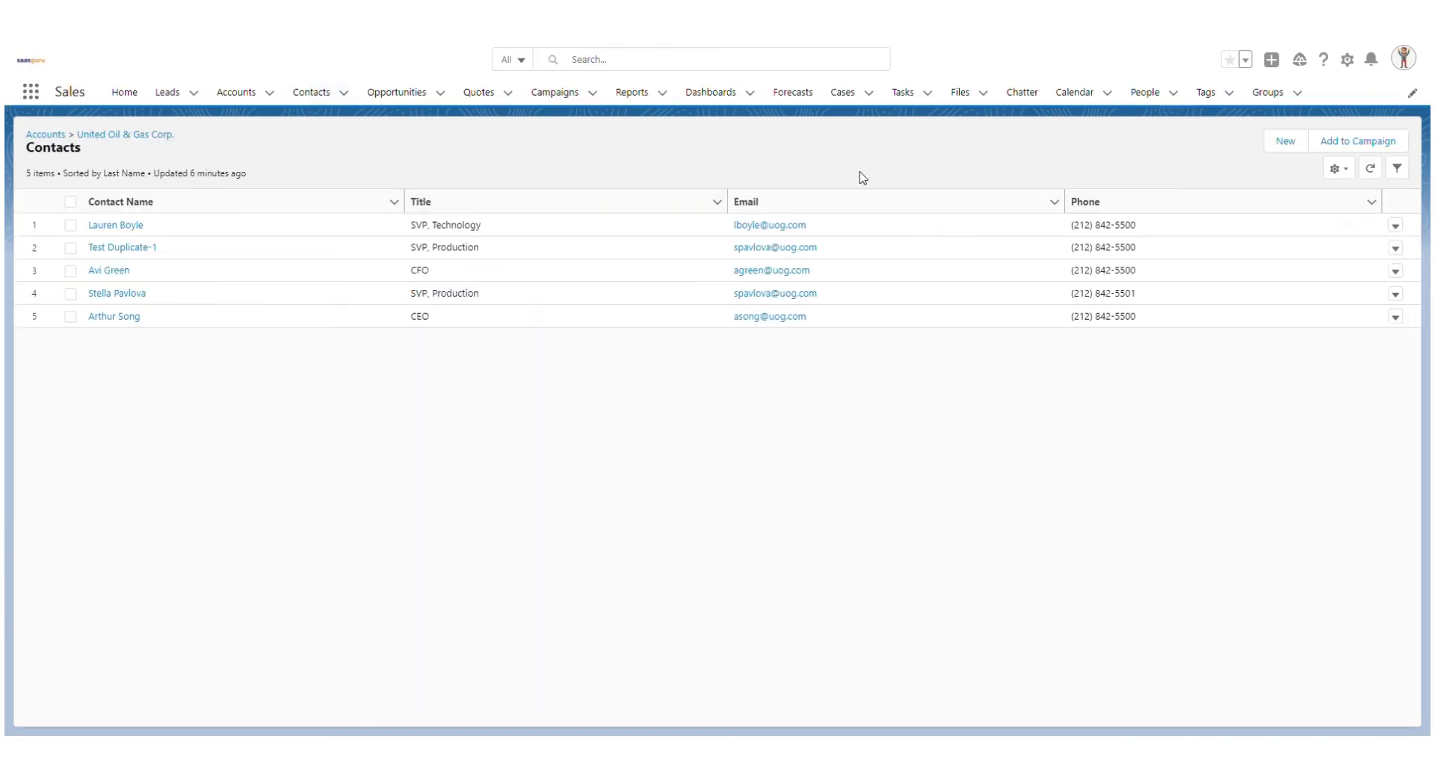
pyautogui.click(1285, 141)
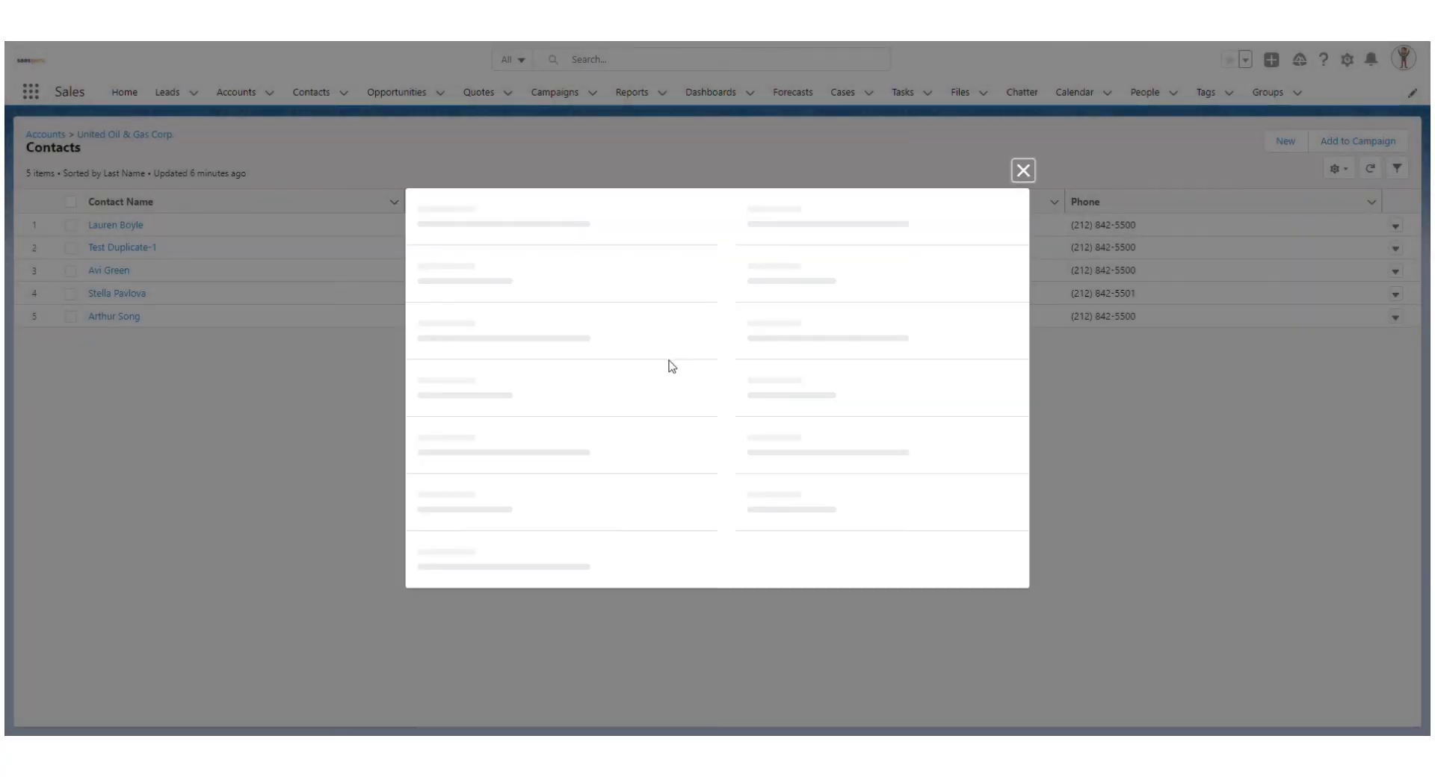
pyautogui.click(689, 382)
pyautogui.click(722, 346)
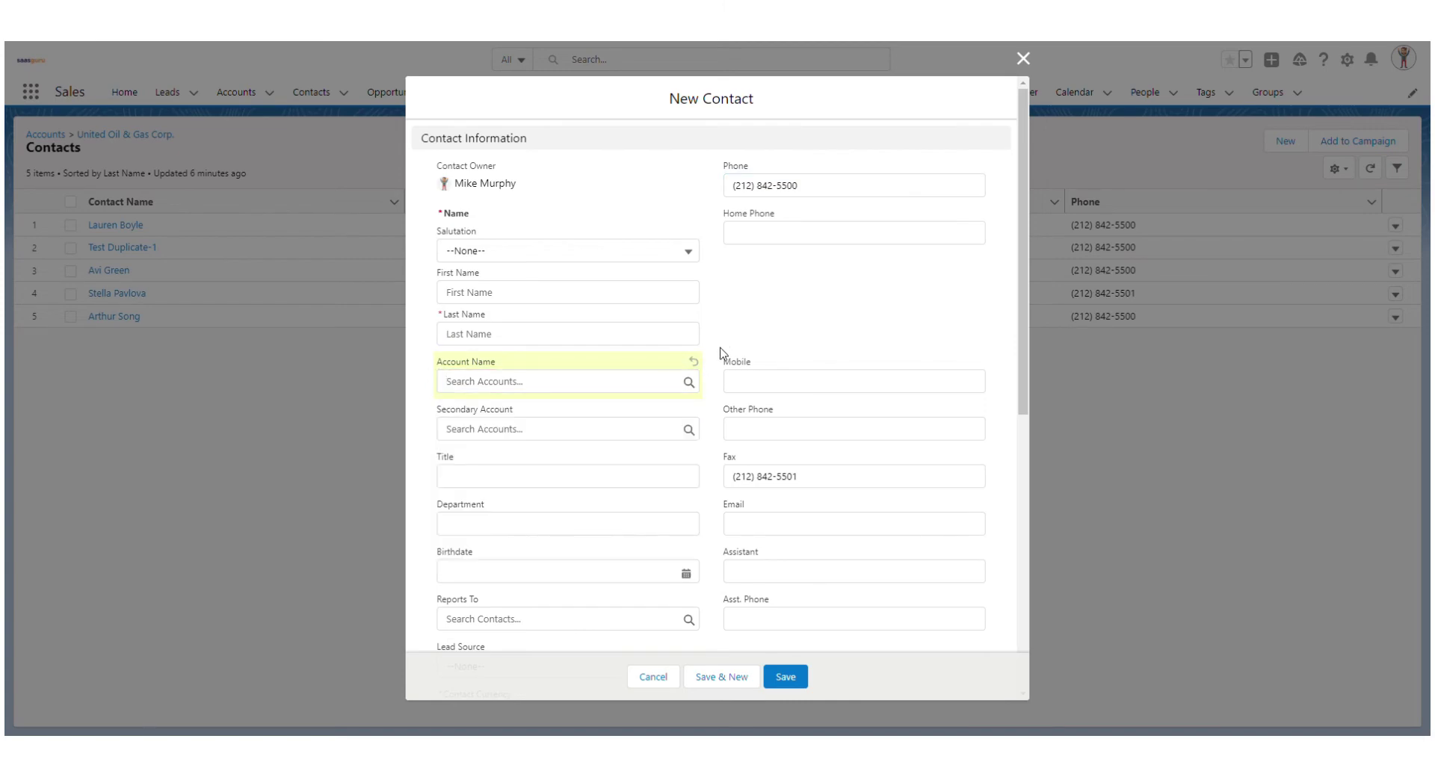
pyautogui.click(653, 676)
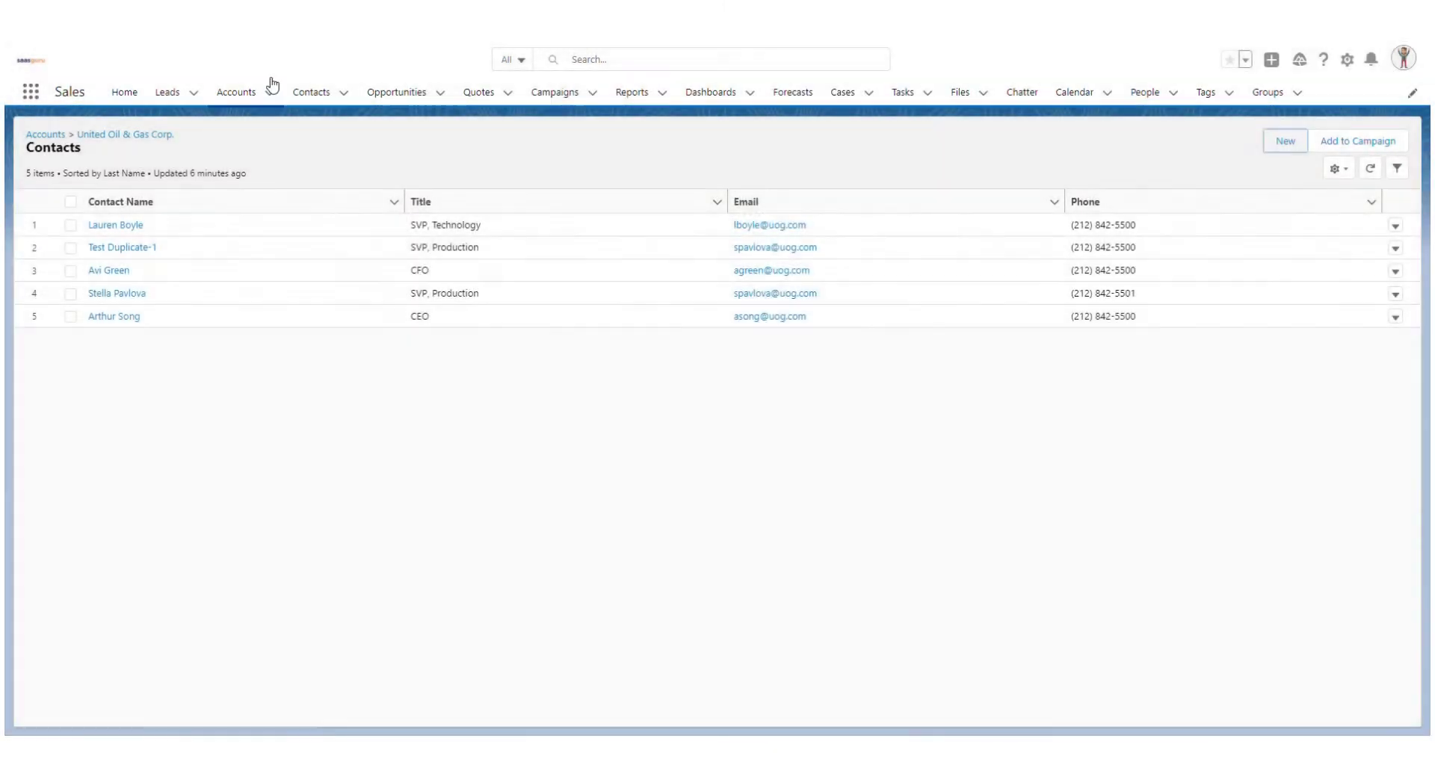
# - On a new contact, search Account Name for 'united' to confirm all five accounts appear, then discard it
pyautogui.click(311, 92)
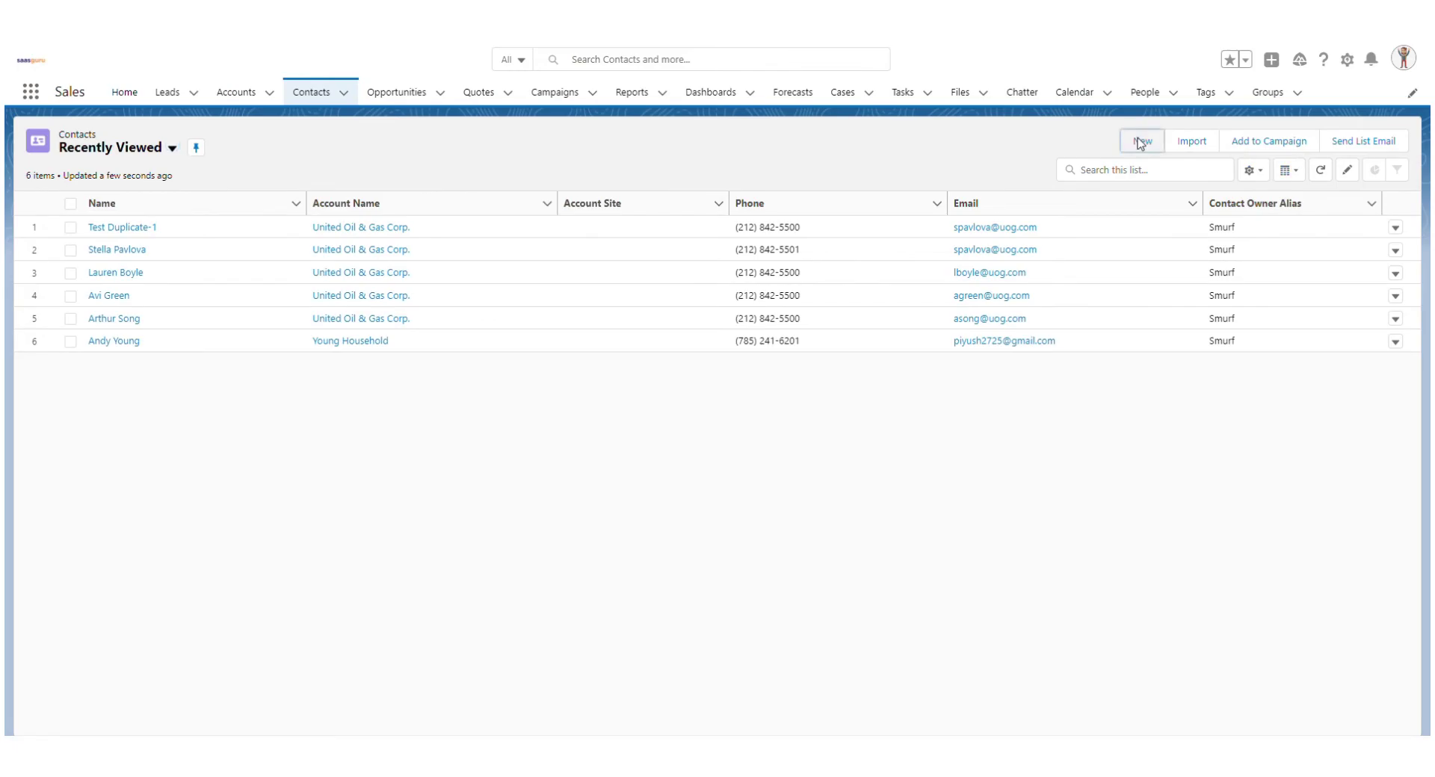
pyautogui.click(1141, 141)
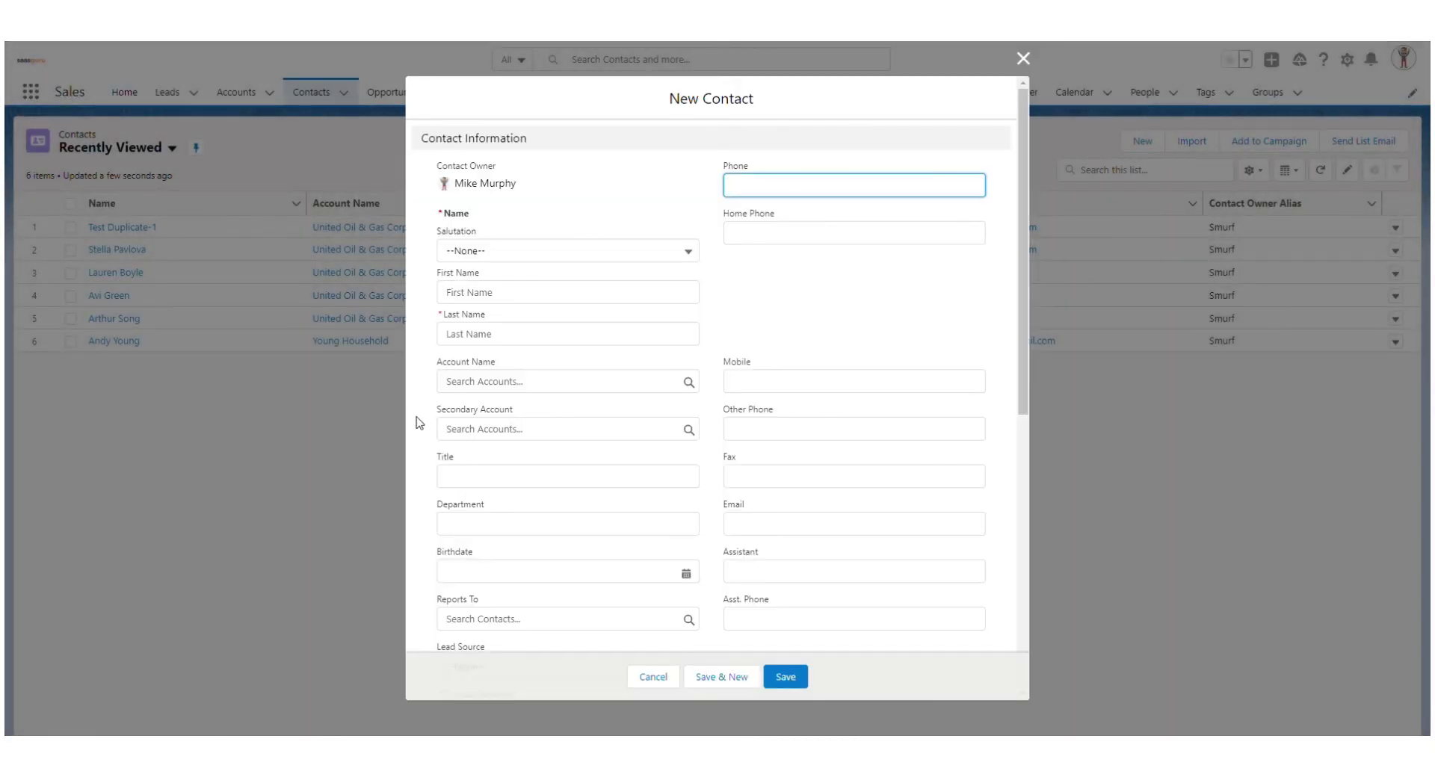
pyautogui.click(479, 386)
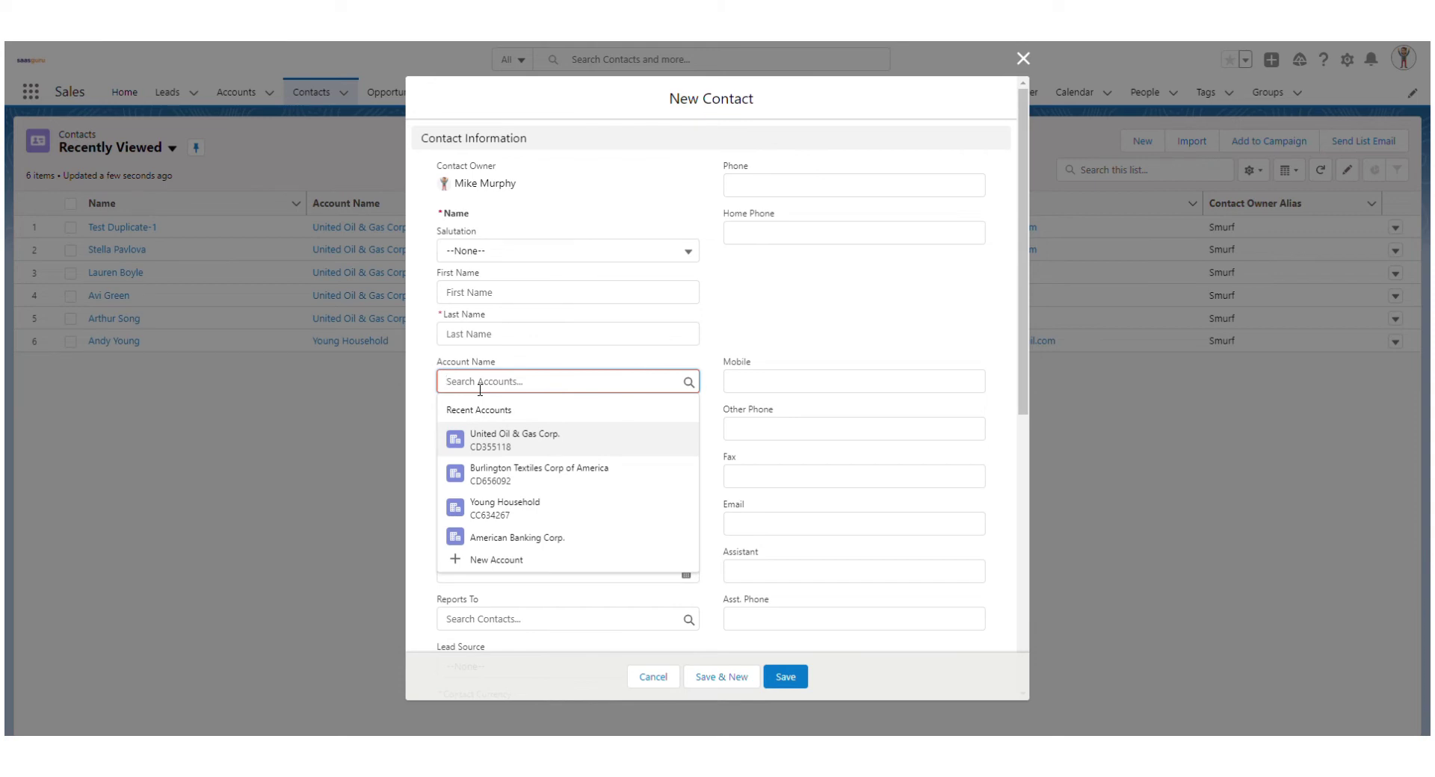
pyautogui.write('united')
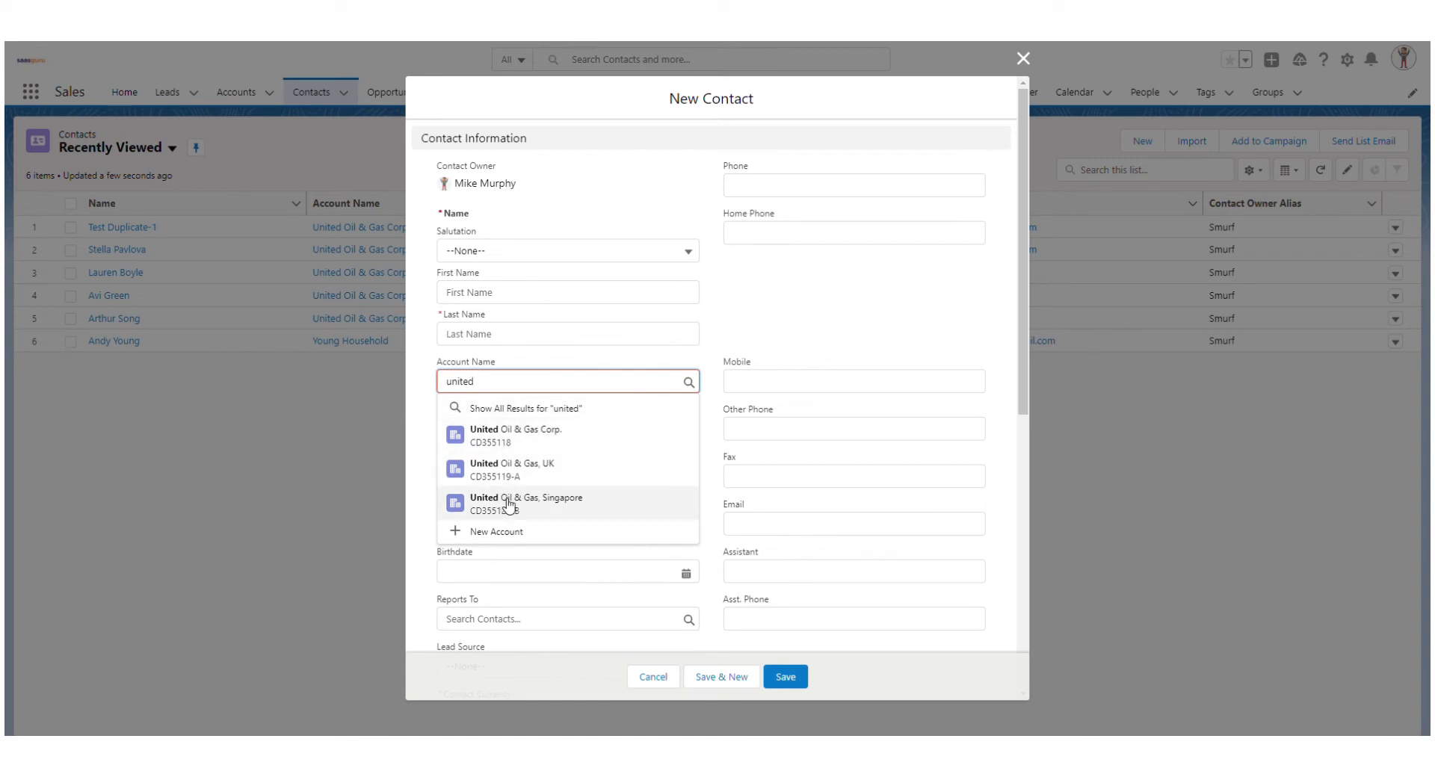
pyautogui.click(523, 409)
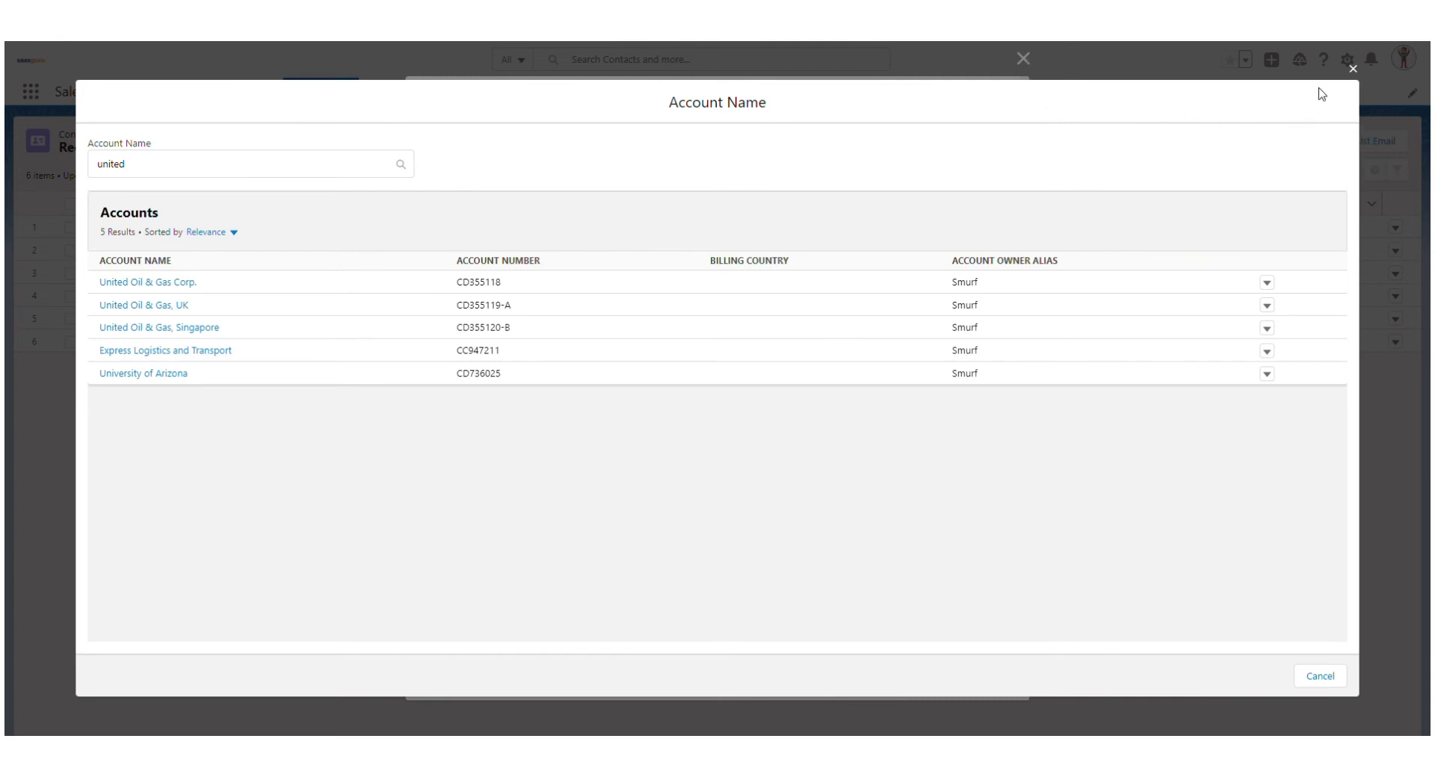
pyautogui.click(1353, 69)
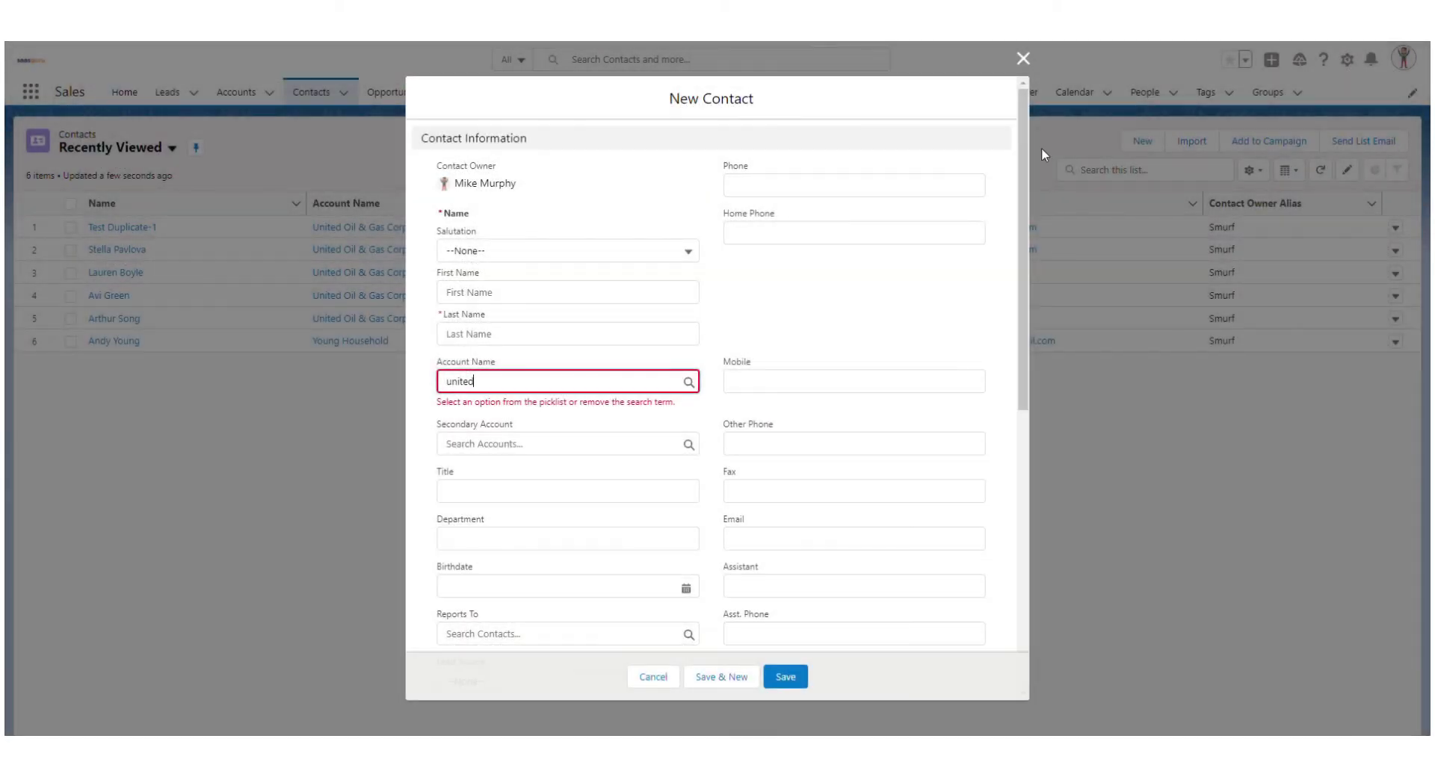
pyautogui.click(1024, 59)
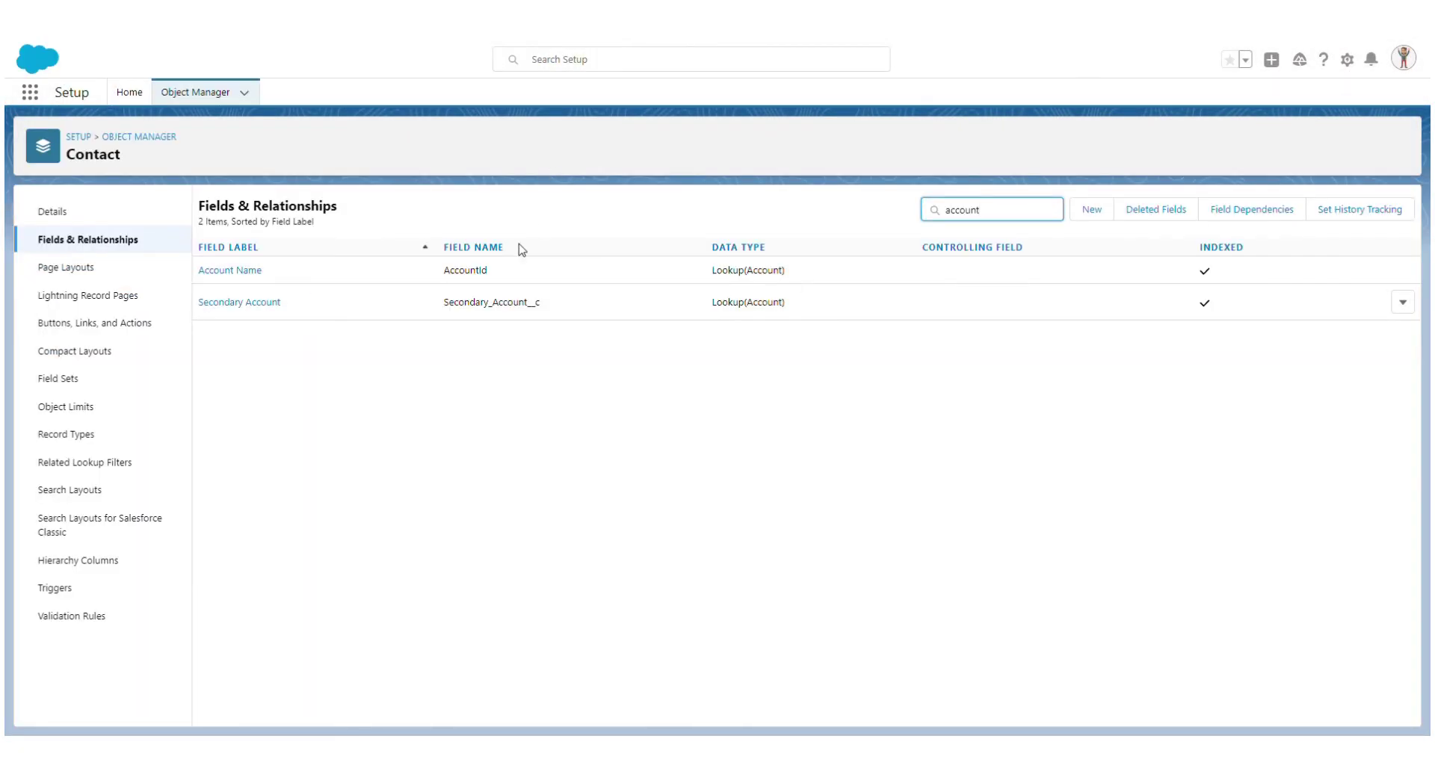
# - Enable and save the Account Name lookup filter (Type equals Customer - Direct), then open Accounts
pyautogui.click(239, 272)
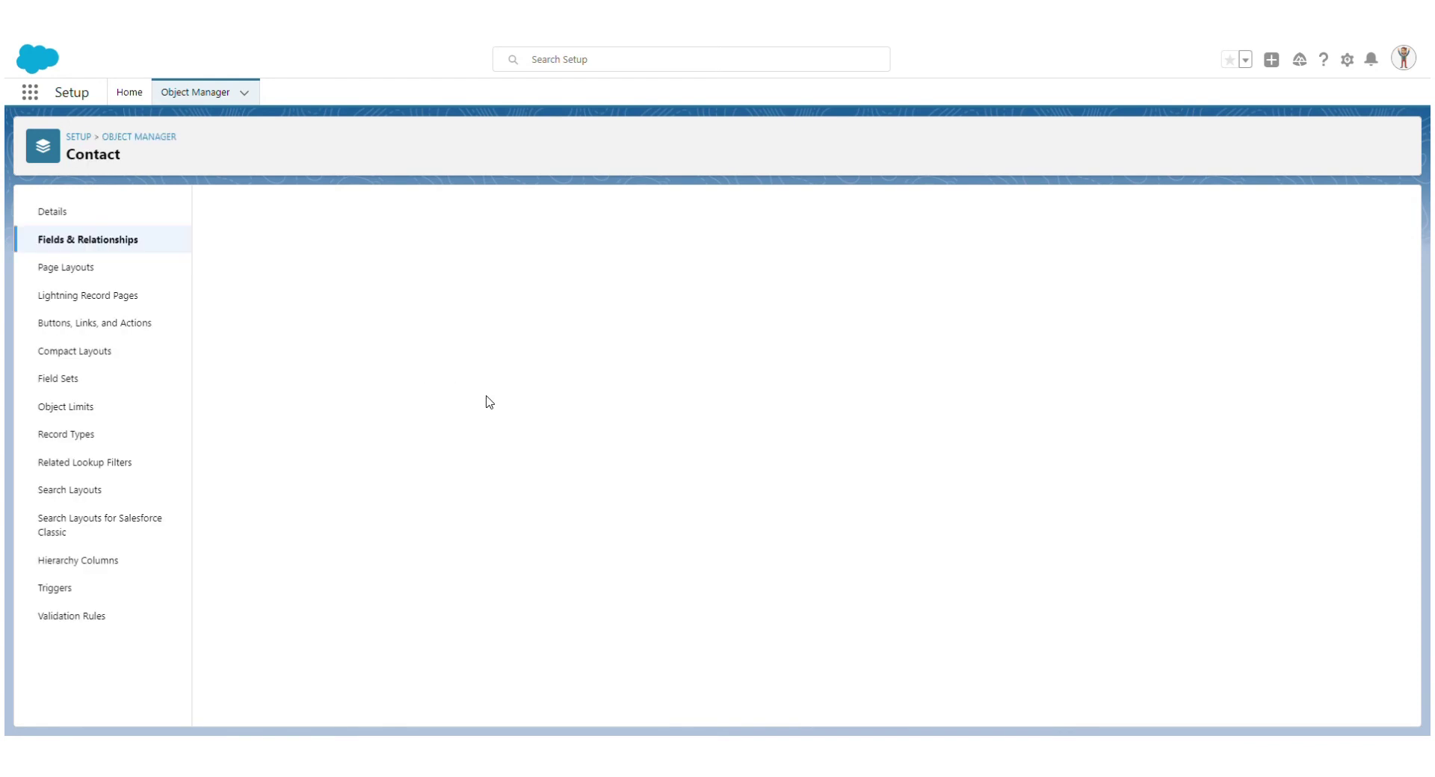
pyautogui.click(586, 258)
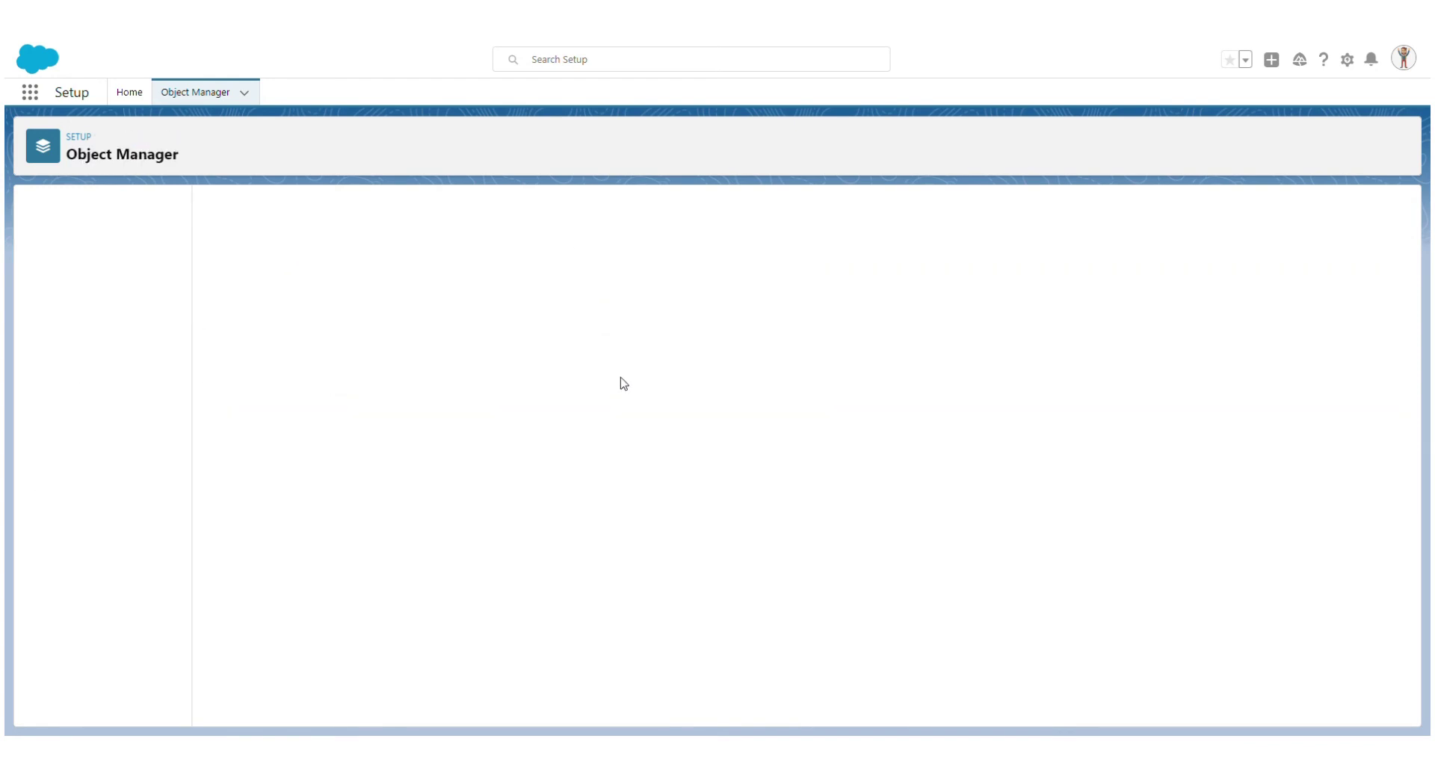
pyautogui.scroll(-5, 608, 527)
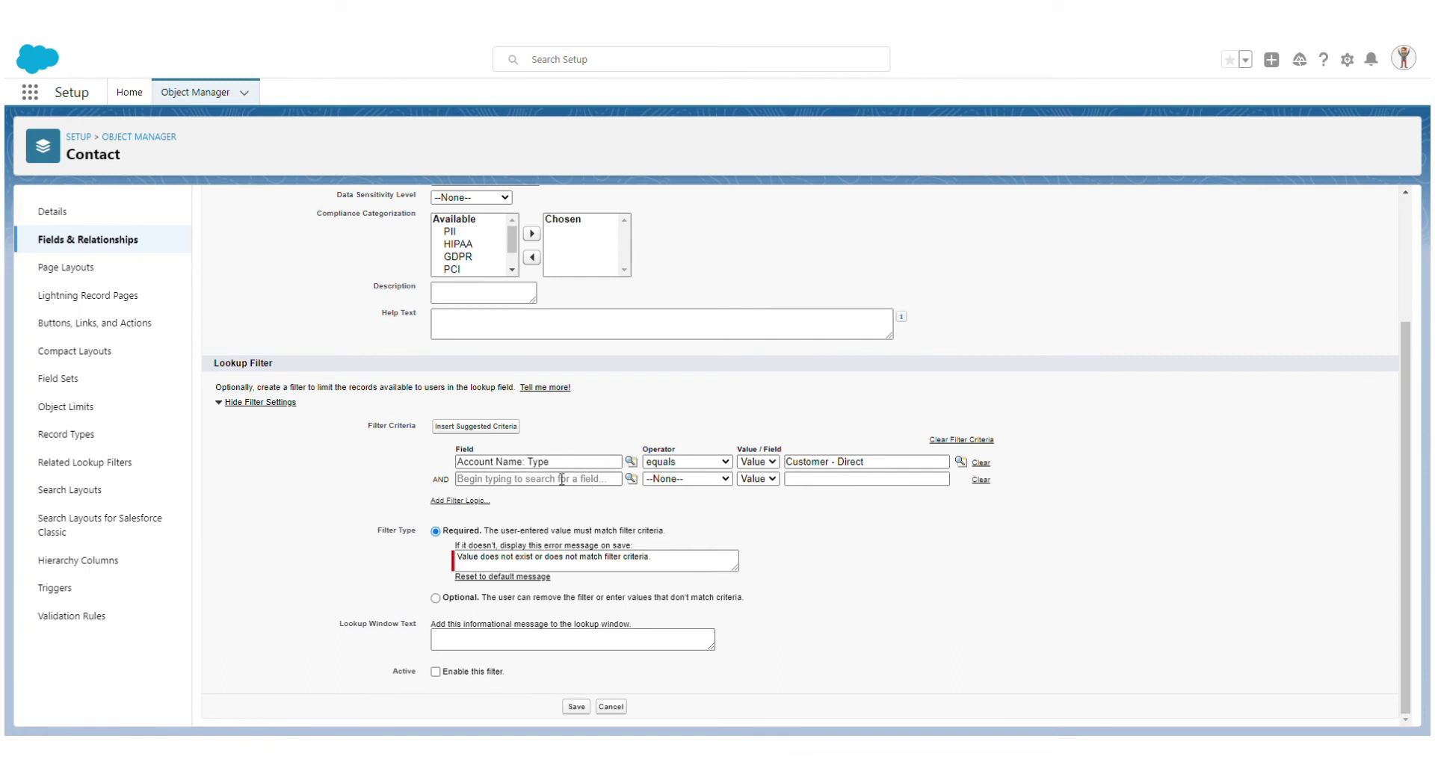
pyautogui.click(436, 672)
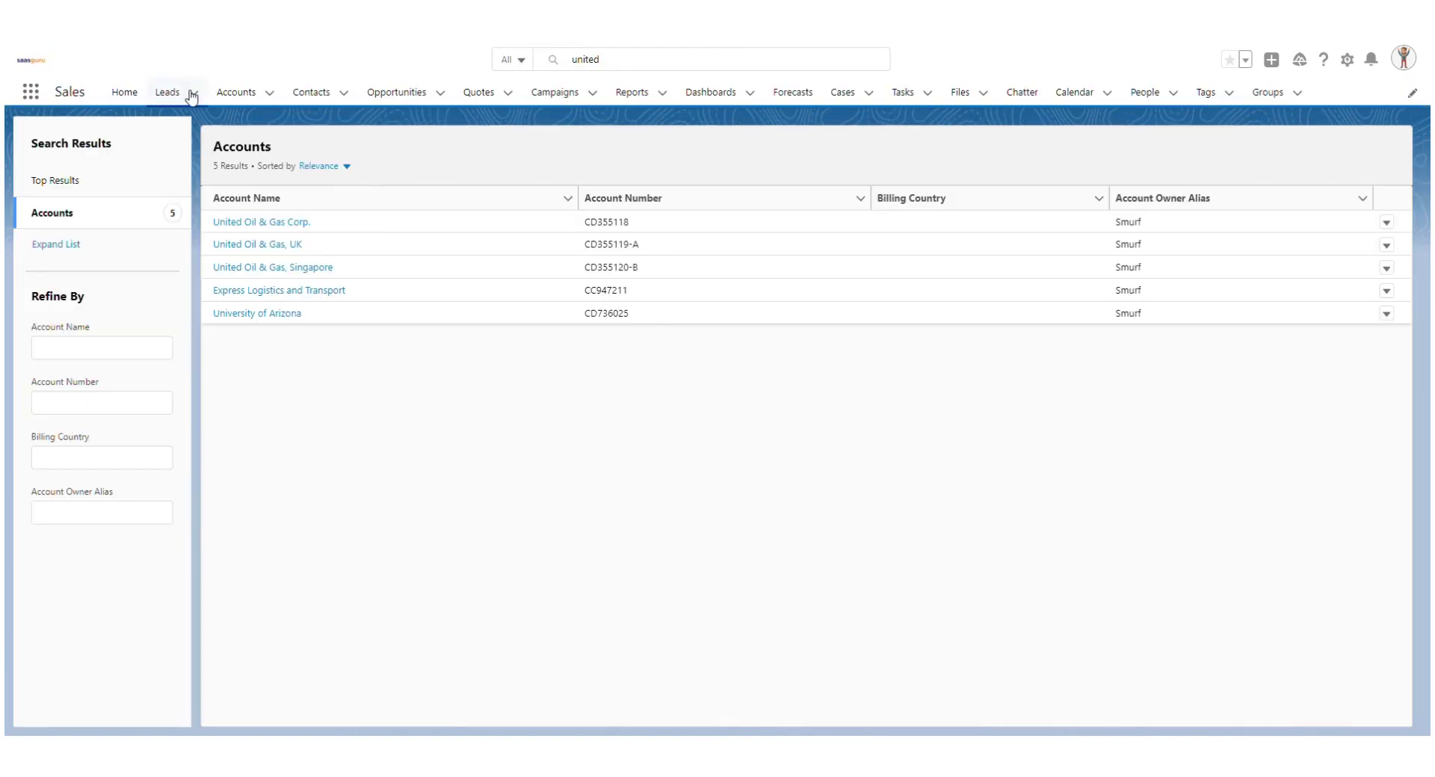
pyautogui.click(236, 92)
# - Show All Accounts, then search a new contact's Account Name for 'edge' to see Edge Communications offered
pyautogui.click(171, 148)
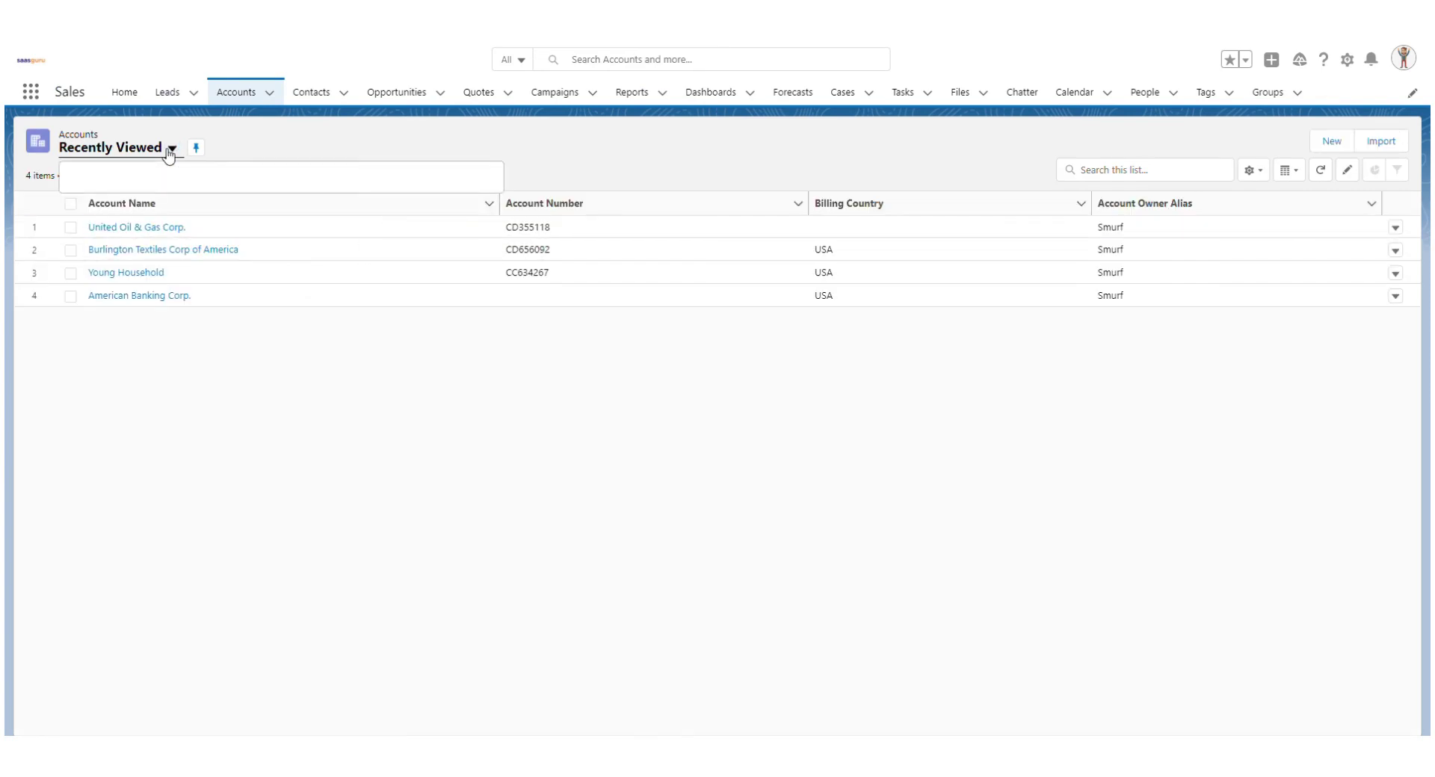
pyautogui.click(141, 208)
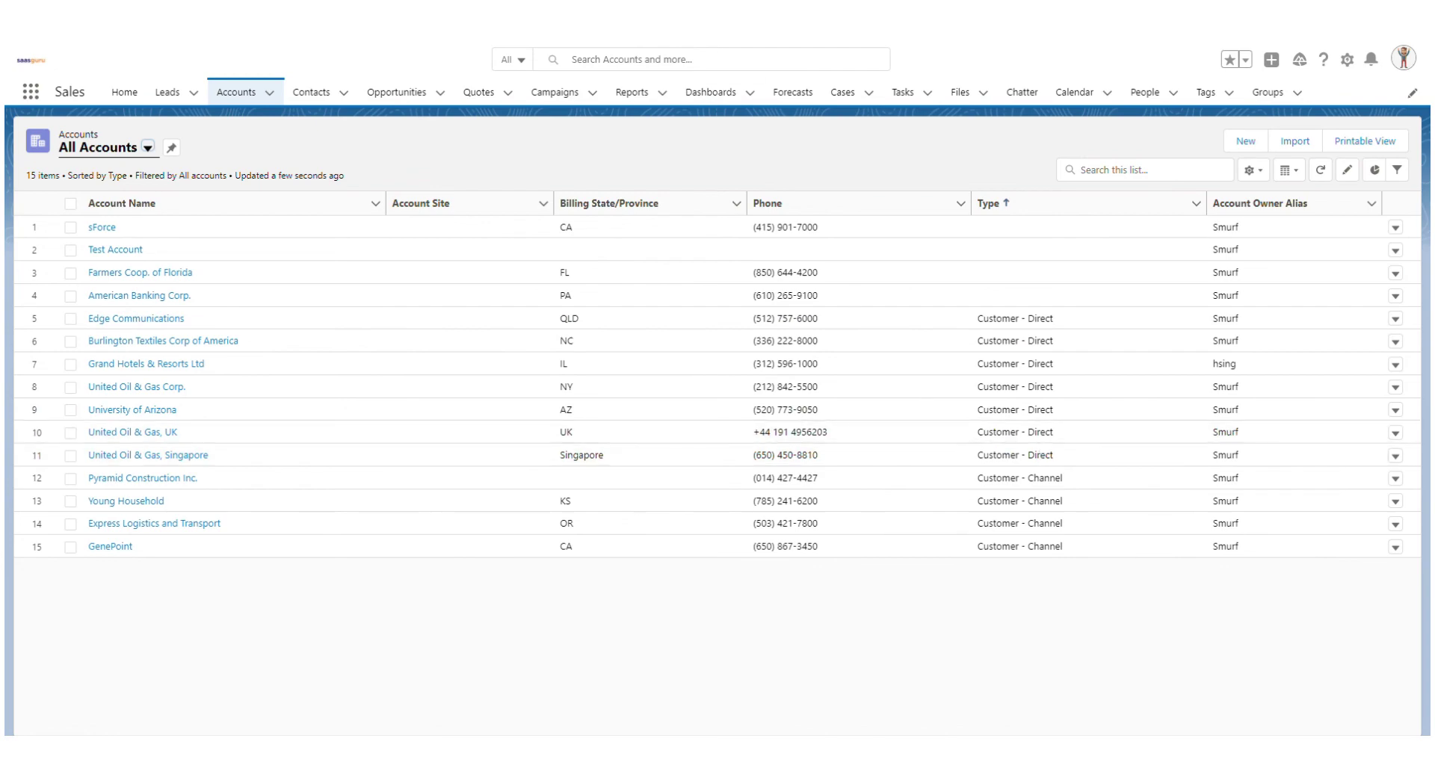
pyautogui.click(311, 92)
pyautogui.click(1129, 143)
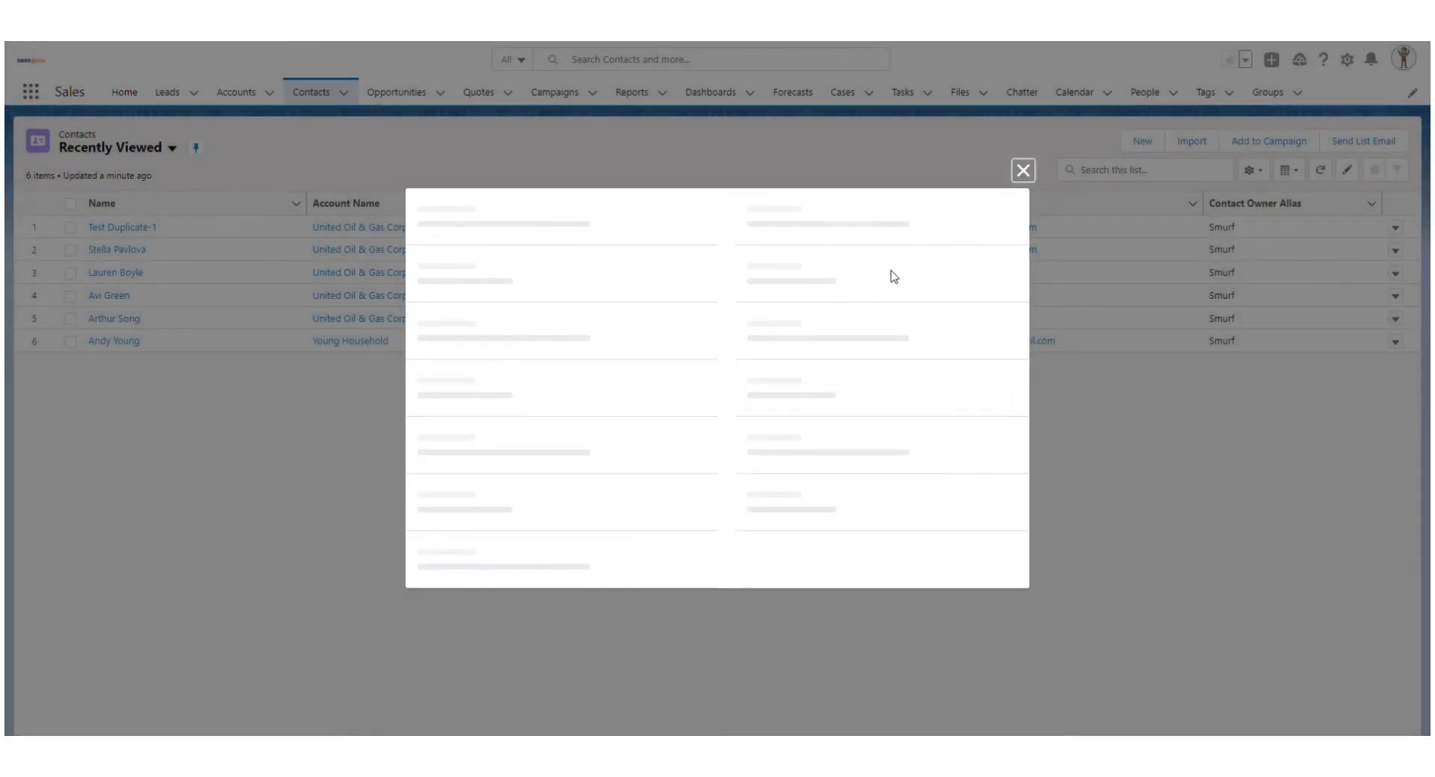
pyautogui.click(500, 384)
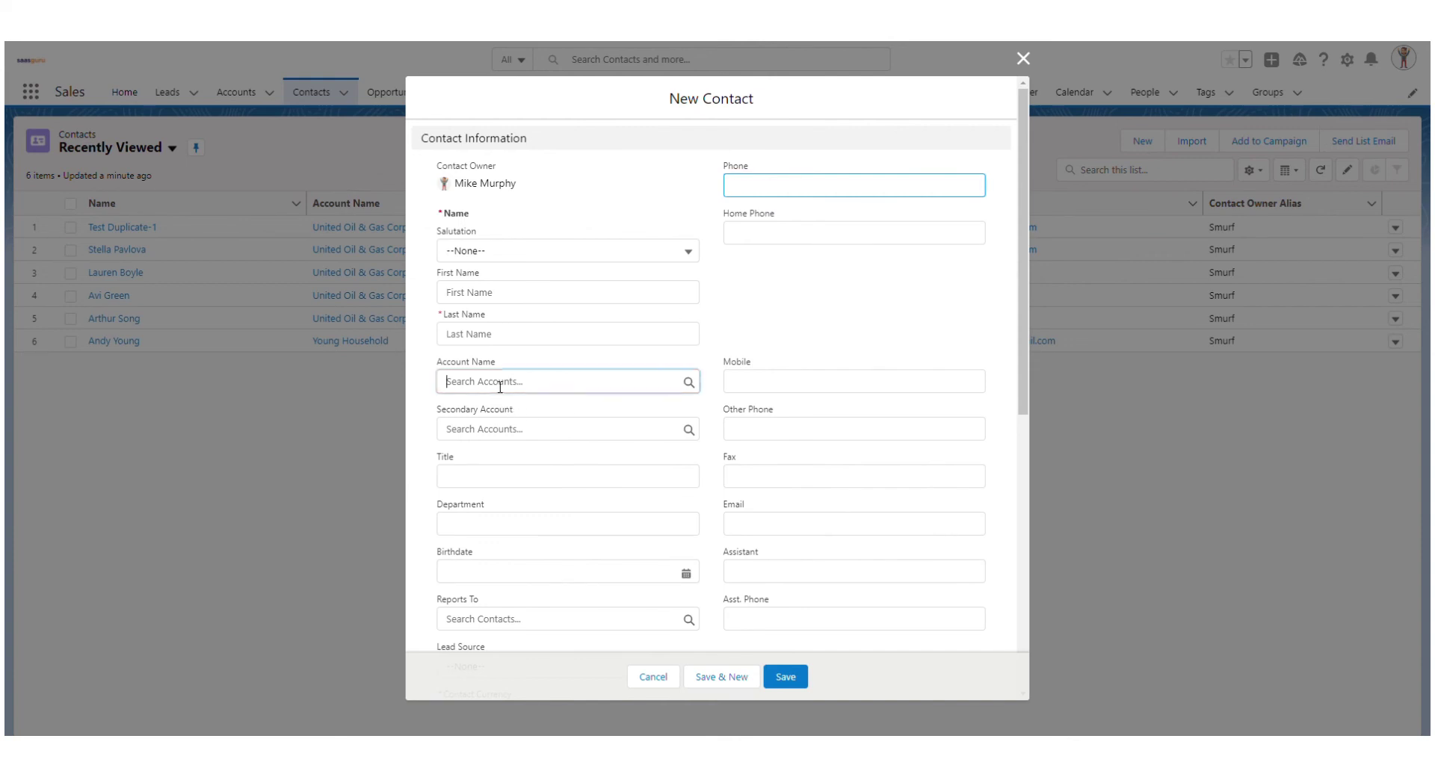
pyautogui.write('edge')
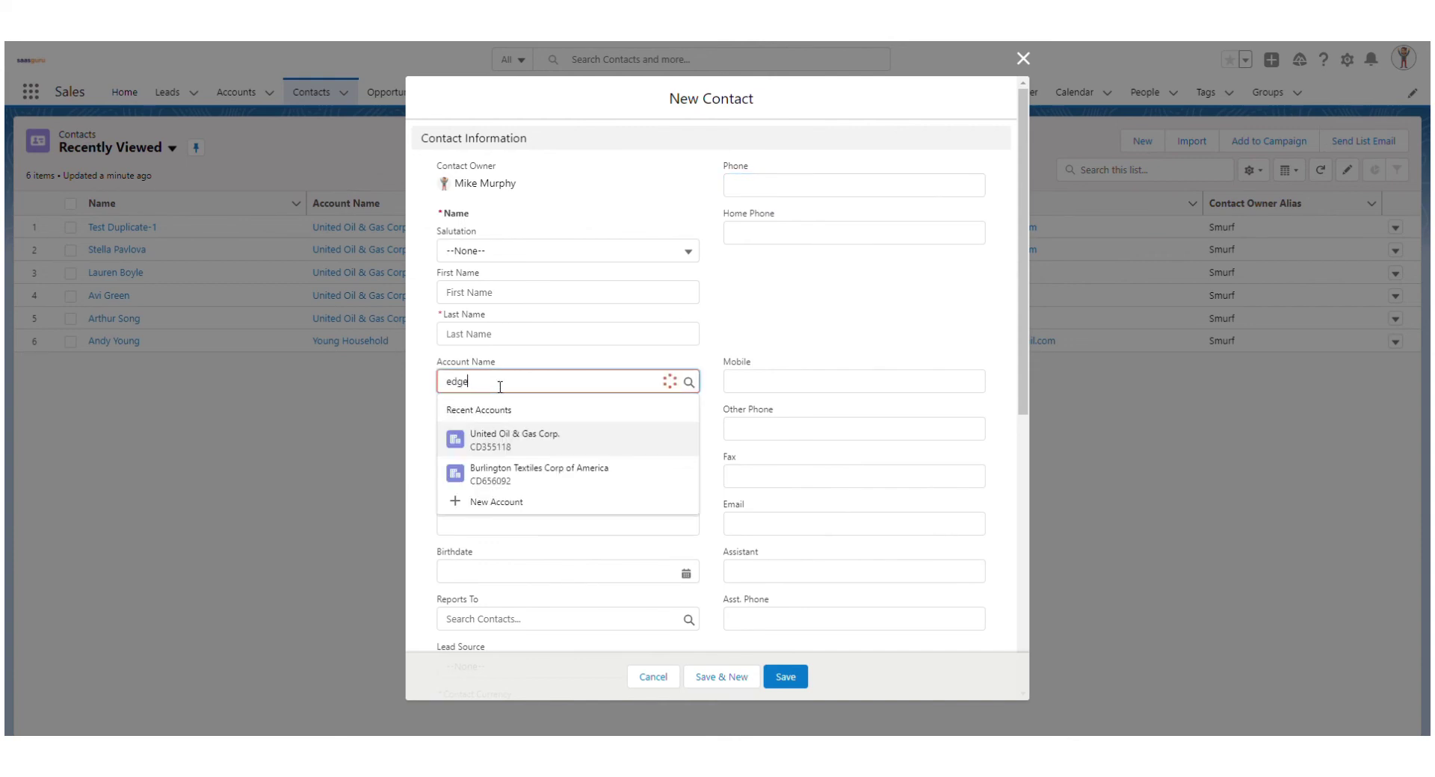
pyautogui.click(499, 409)
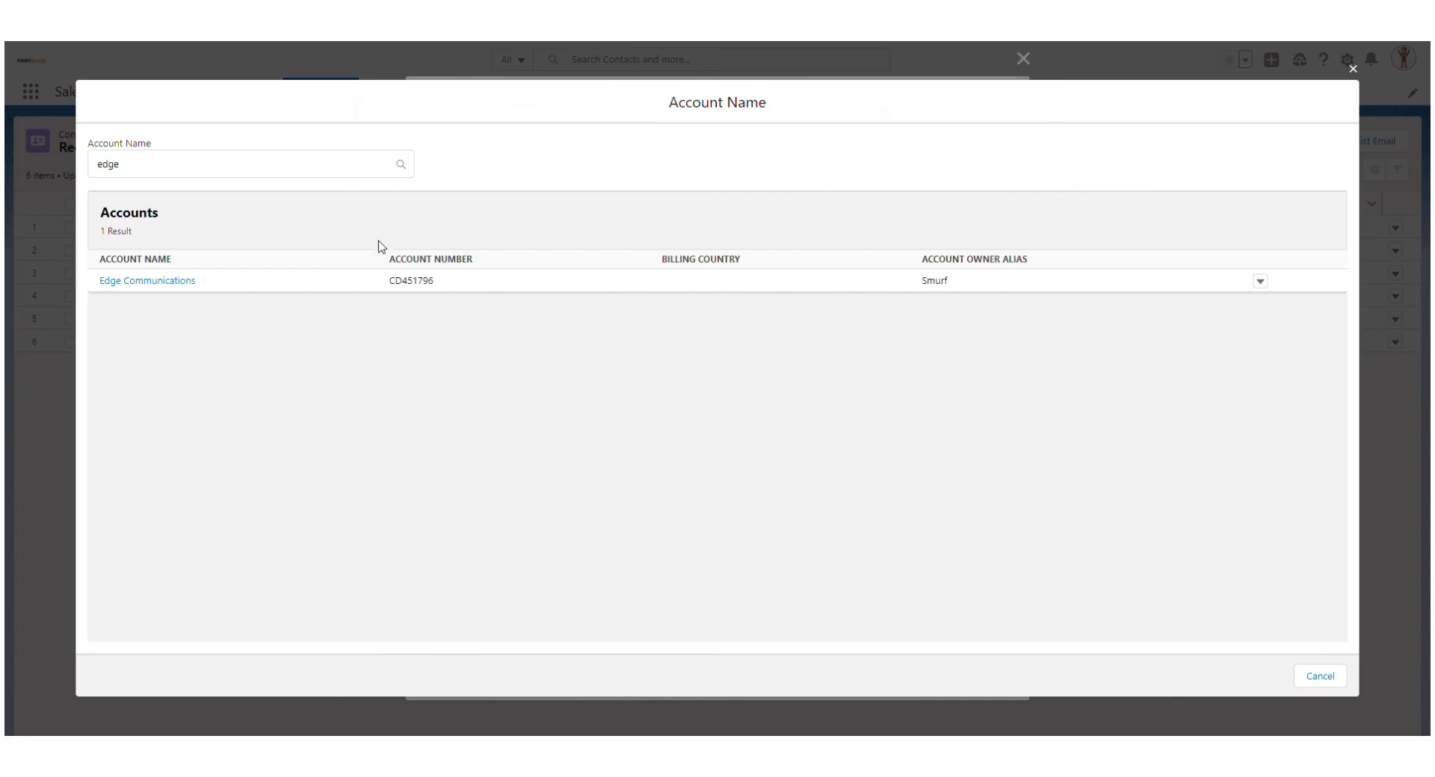
# - Replace the Account Name search with 'pyramid' and confirm no accounts are found
pyautogui.click(162, 173)
pyautogui.hotkey('ctrl', 'a')
pyautogui.write('p')
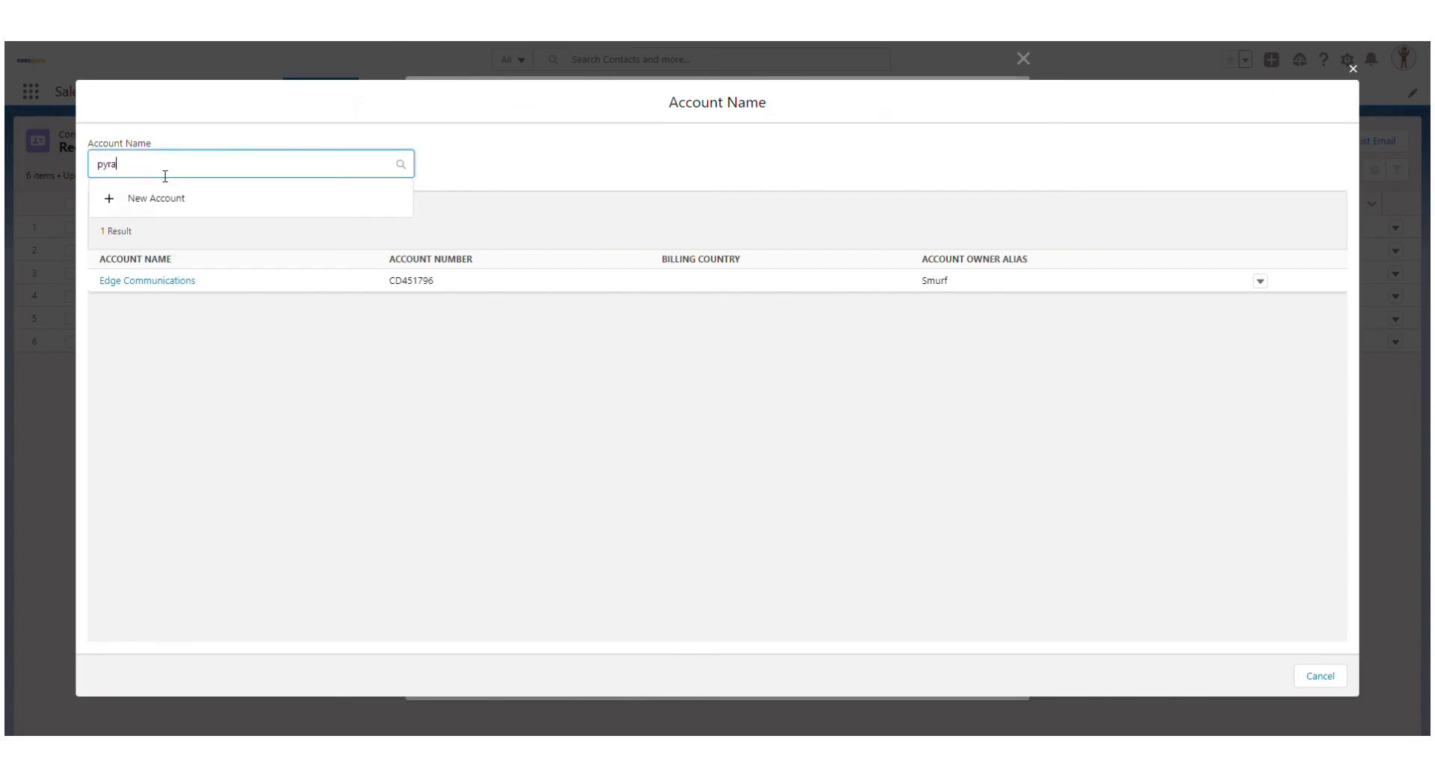
pyautogui.click(180, 205)
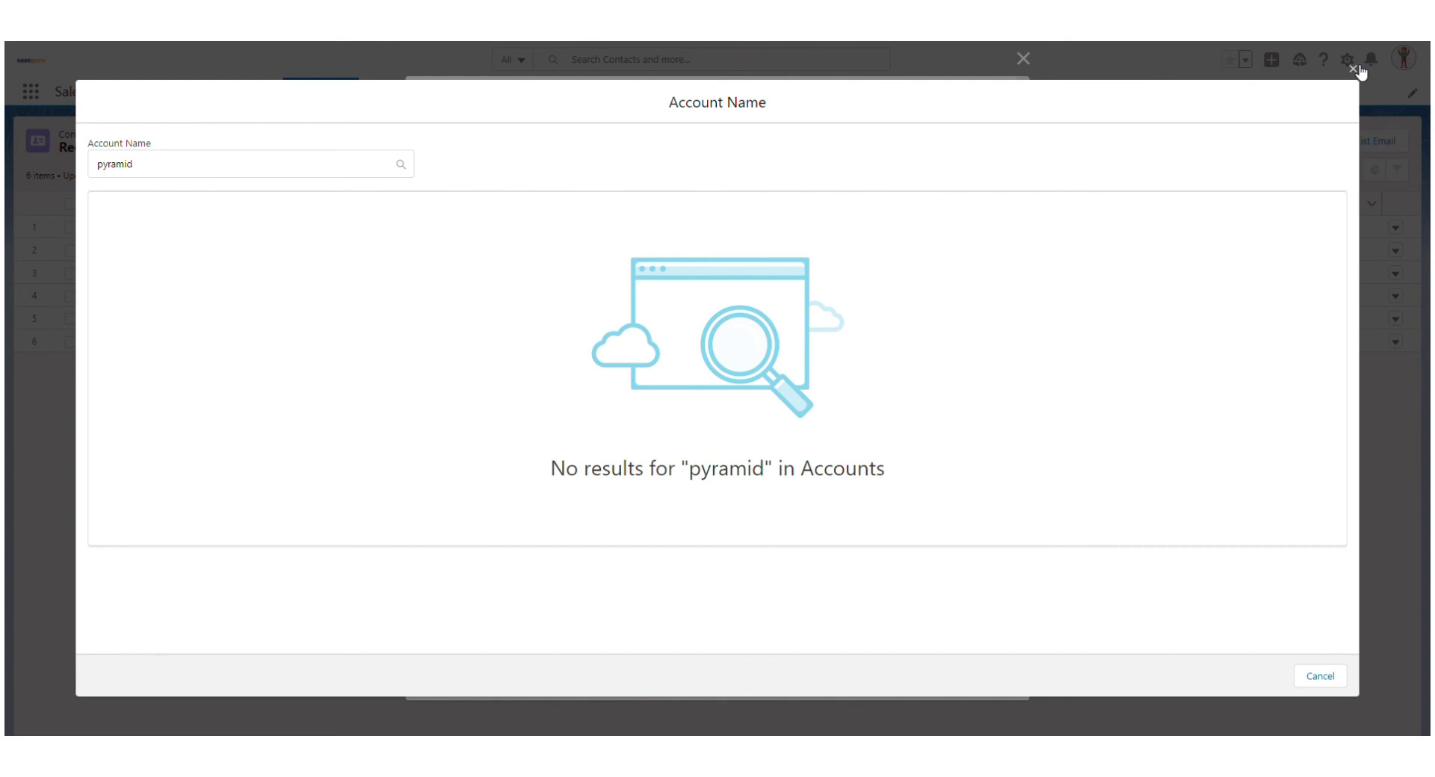
pyautogui.click(1354, 70)
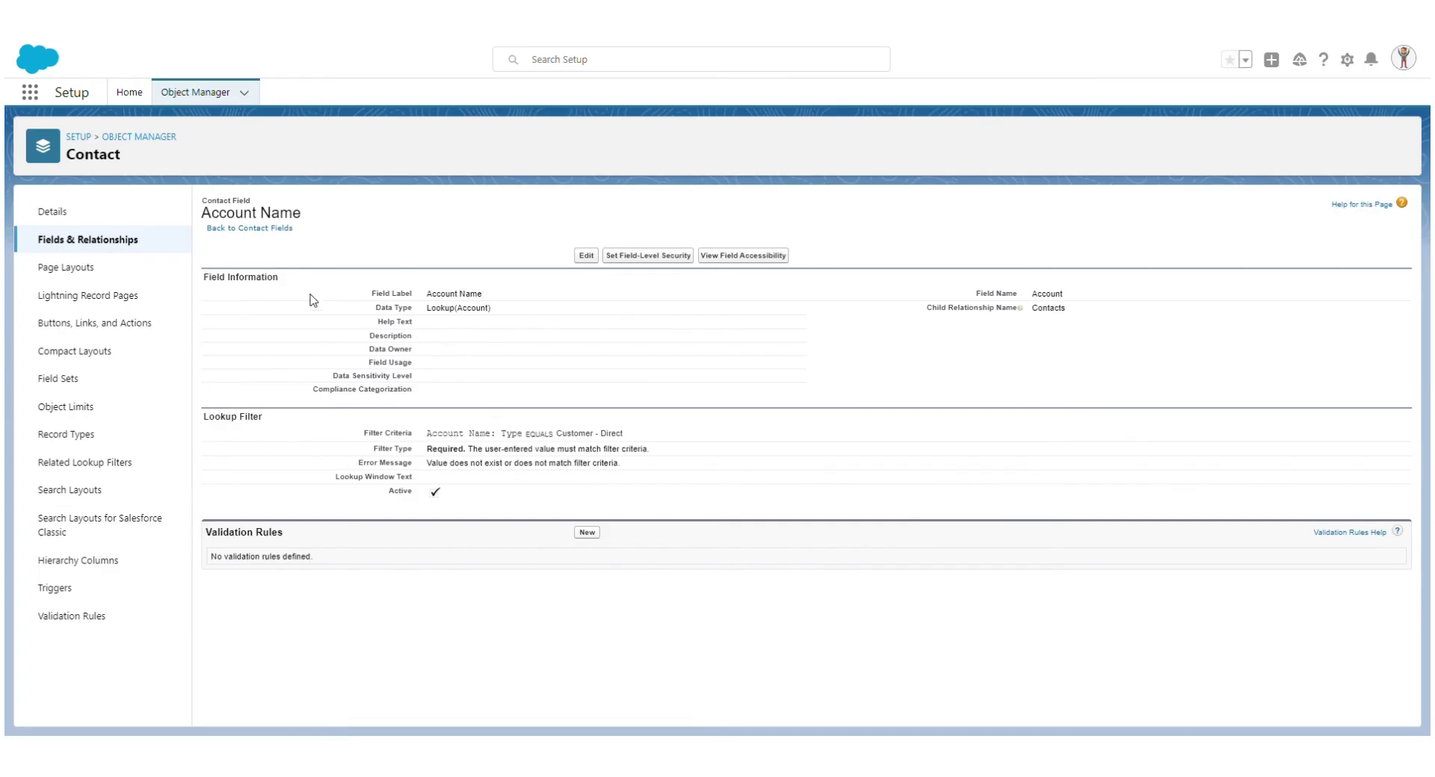
# - Find the Secondary Account field via Quick Find 'account', review its lookup filter in edit mode, and cancel
pyautogui.click(230, 229)
pyautogui.click(983, 221)
pyautogui.write('account')
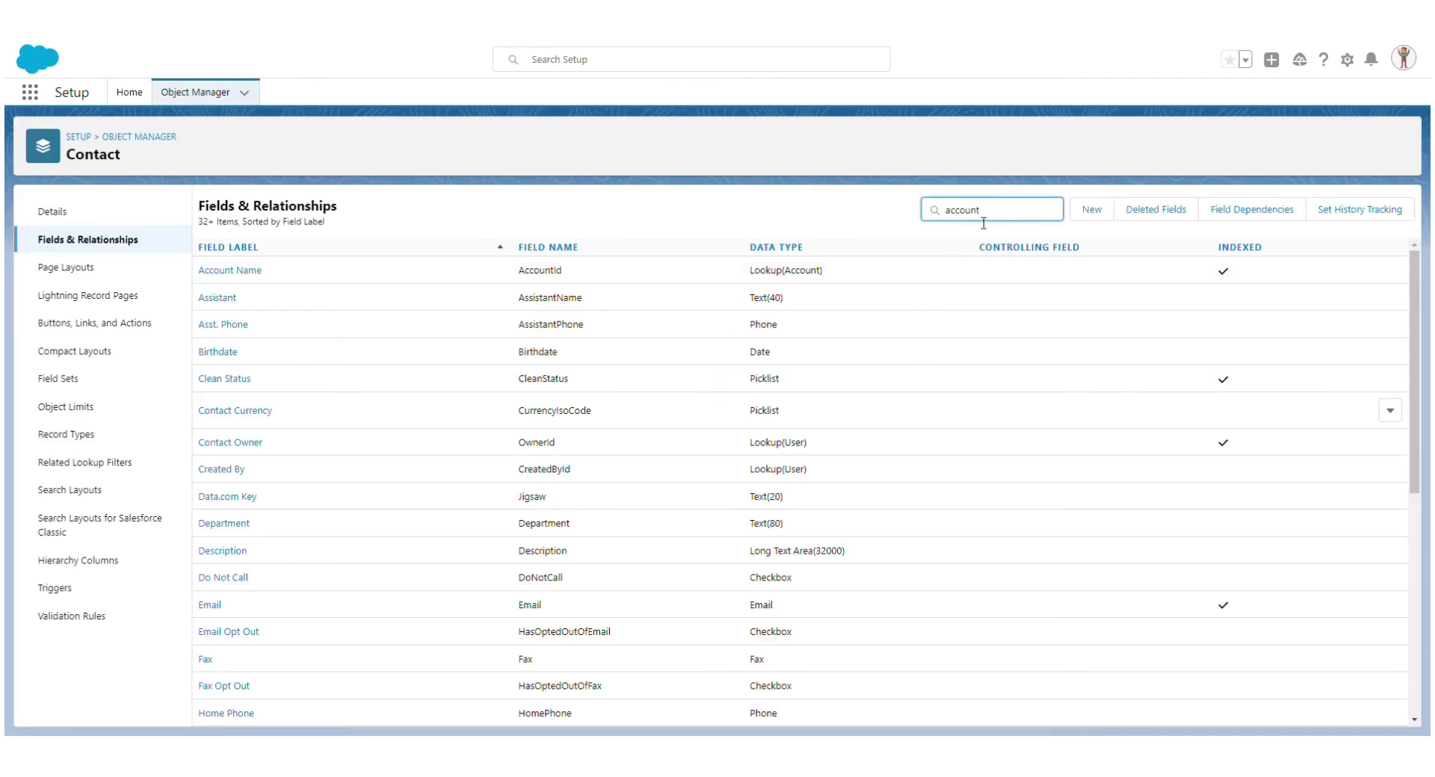
pyautogui.click(240, 307)
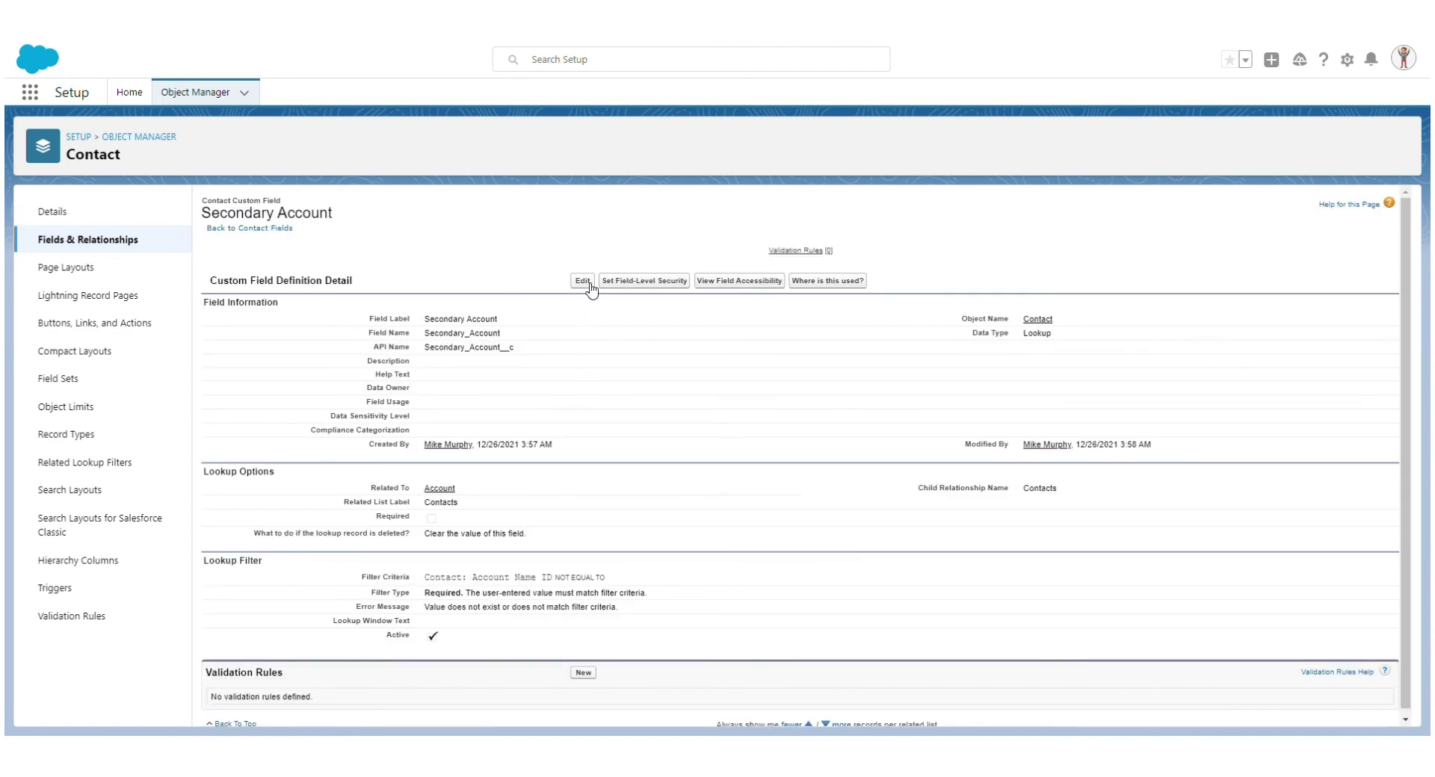
pyautogui.click(588, 281)
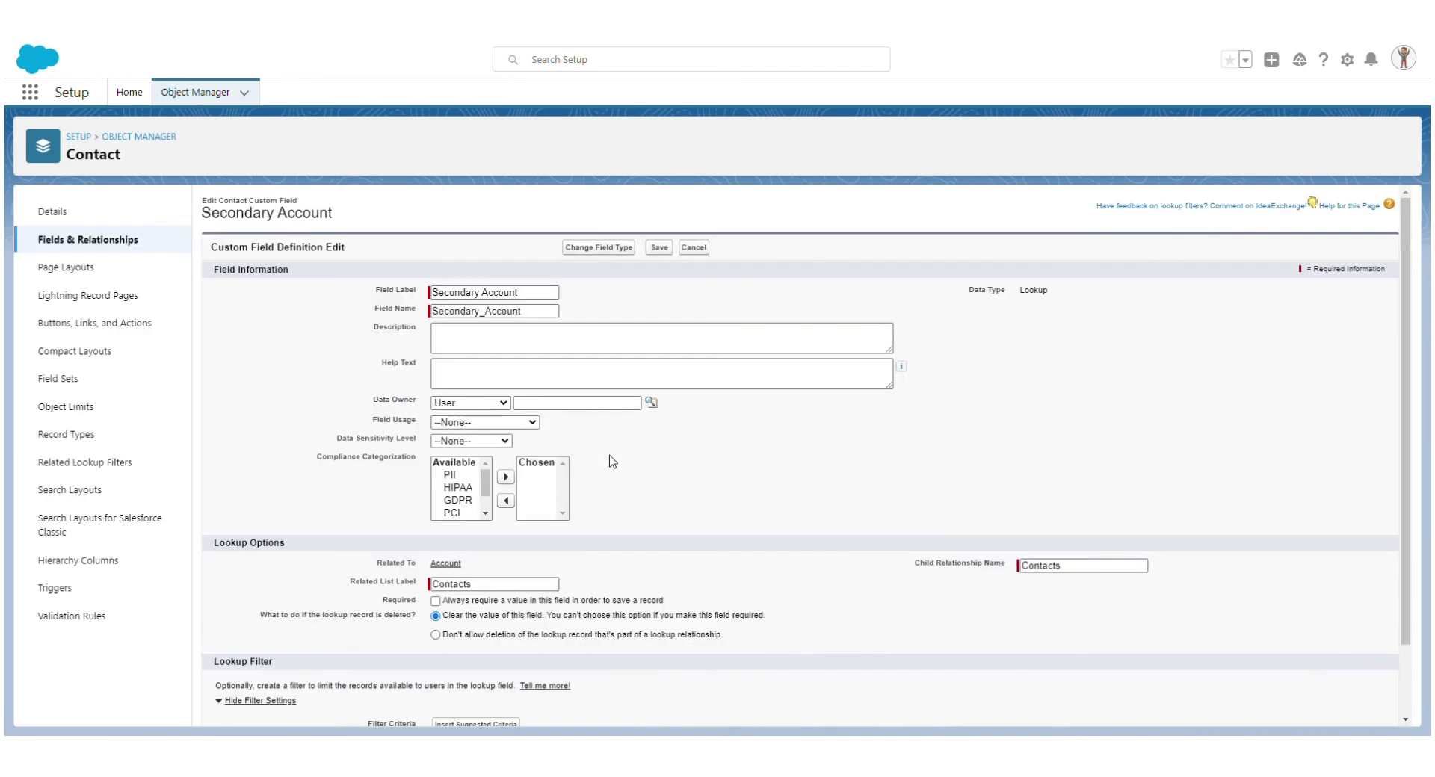
pyautogui.scroll(-5, 628, 449)
pyautogui.scroll(-1, 628, 503)
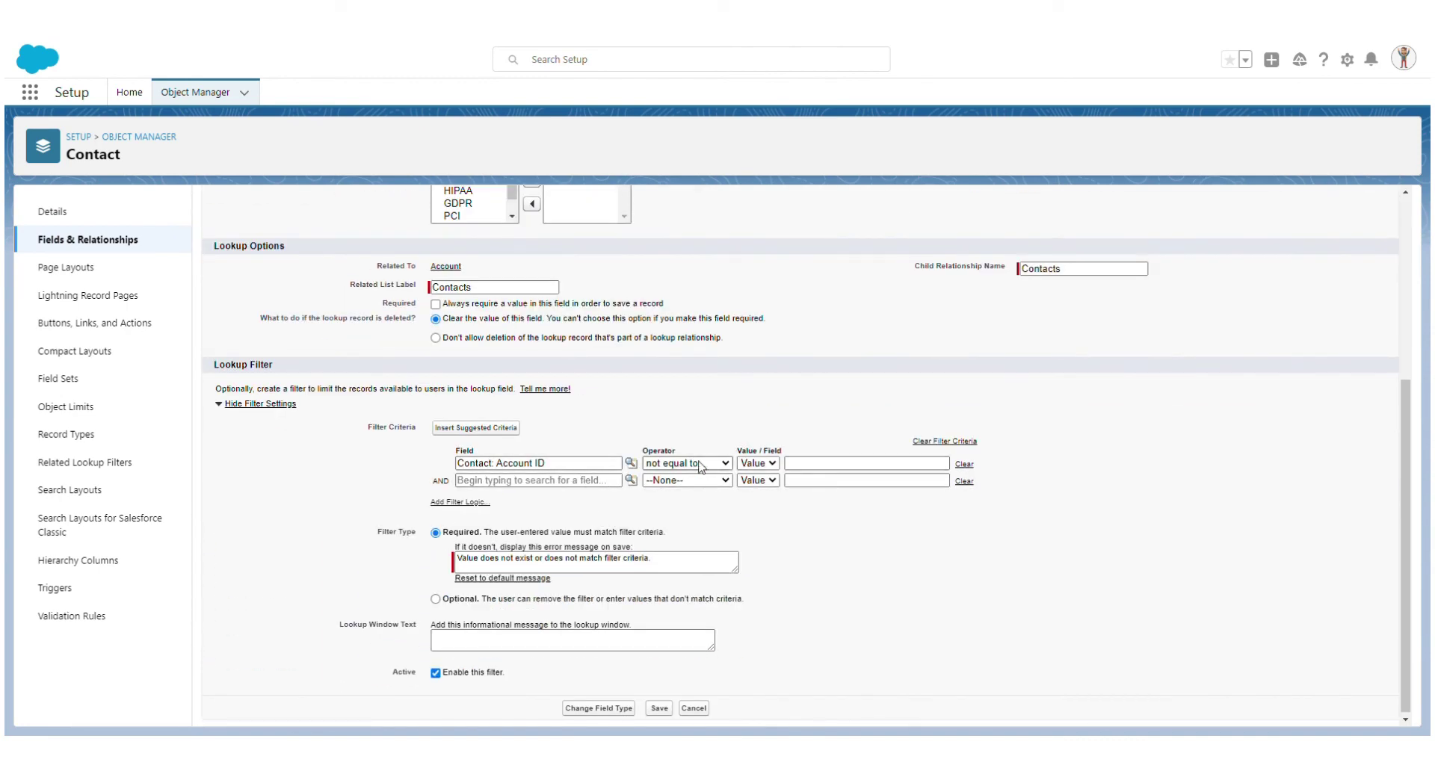
pyautogui.click(693, 709)
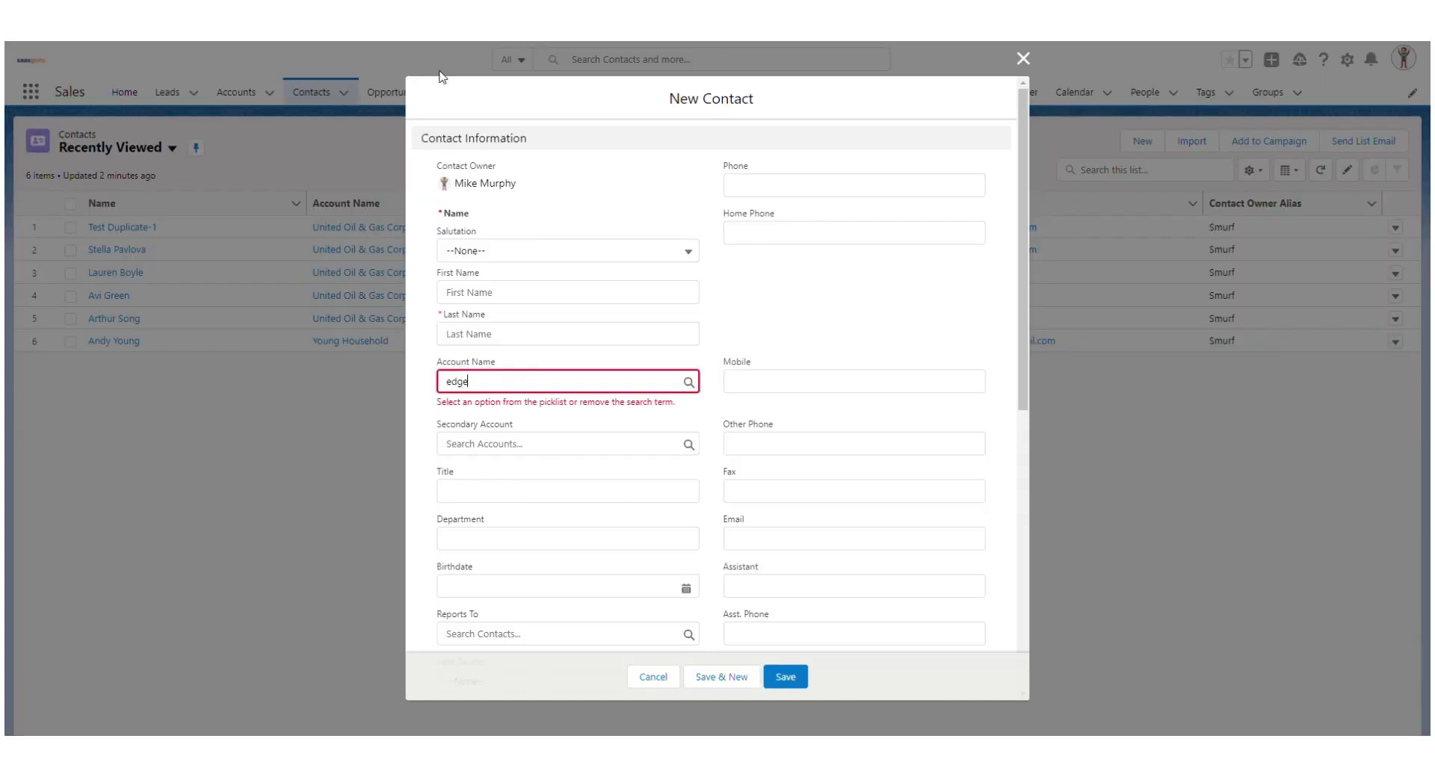
# - With Account Name cleared, search Secondary Account for 'unit' and 'pyramid' to see which accounts appear
pyautogui.hotkey('ctrl', 'a')
pyautogui.press('BackSpace')
pyautogui.click(497, 437)
pyautogui.write('unit')
pyautogui.click(508, 460)
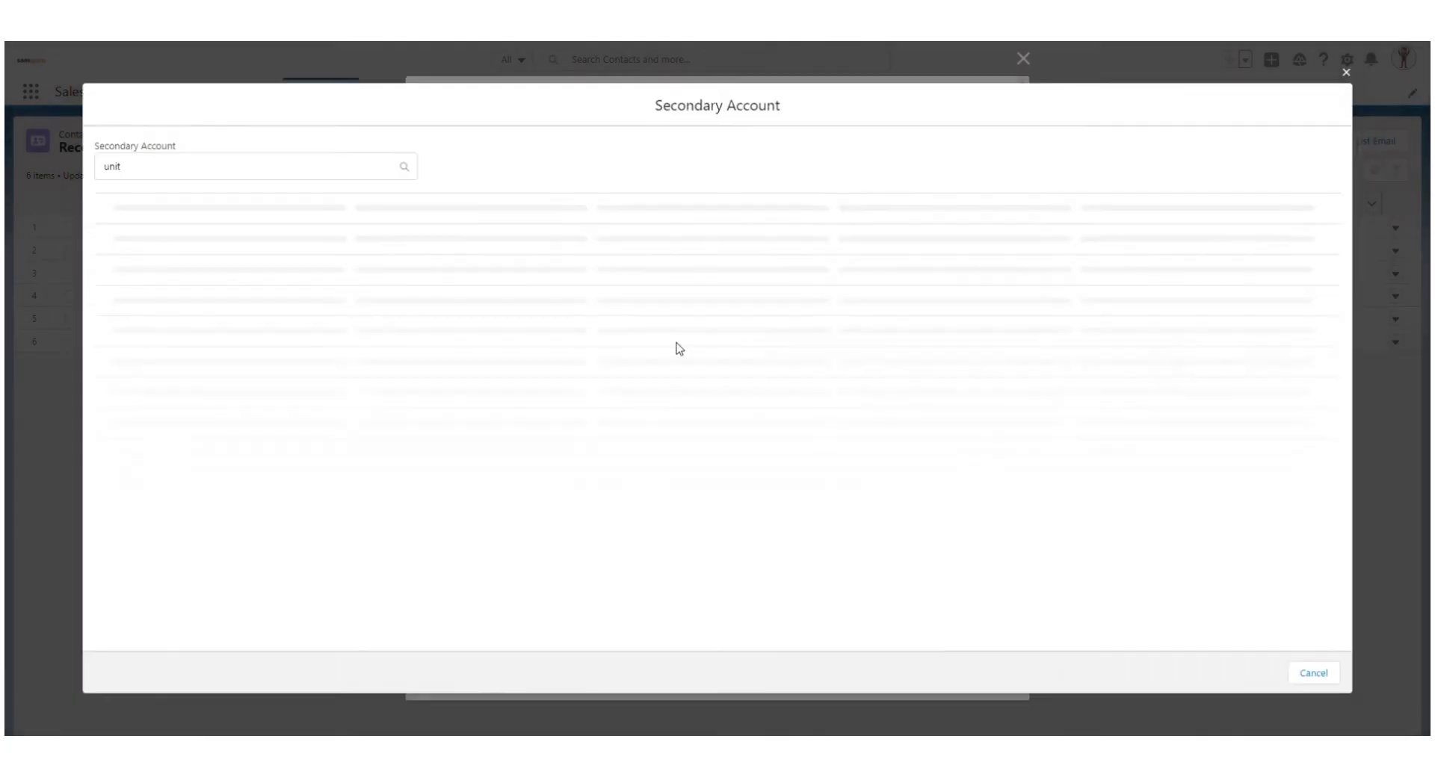
pyautogui.doubleClick(124, 170)
pyautogui.write('pyramid')
pyautogui.click(142, 200)
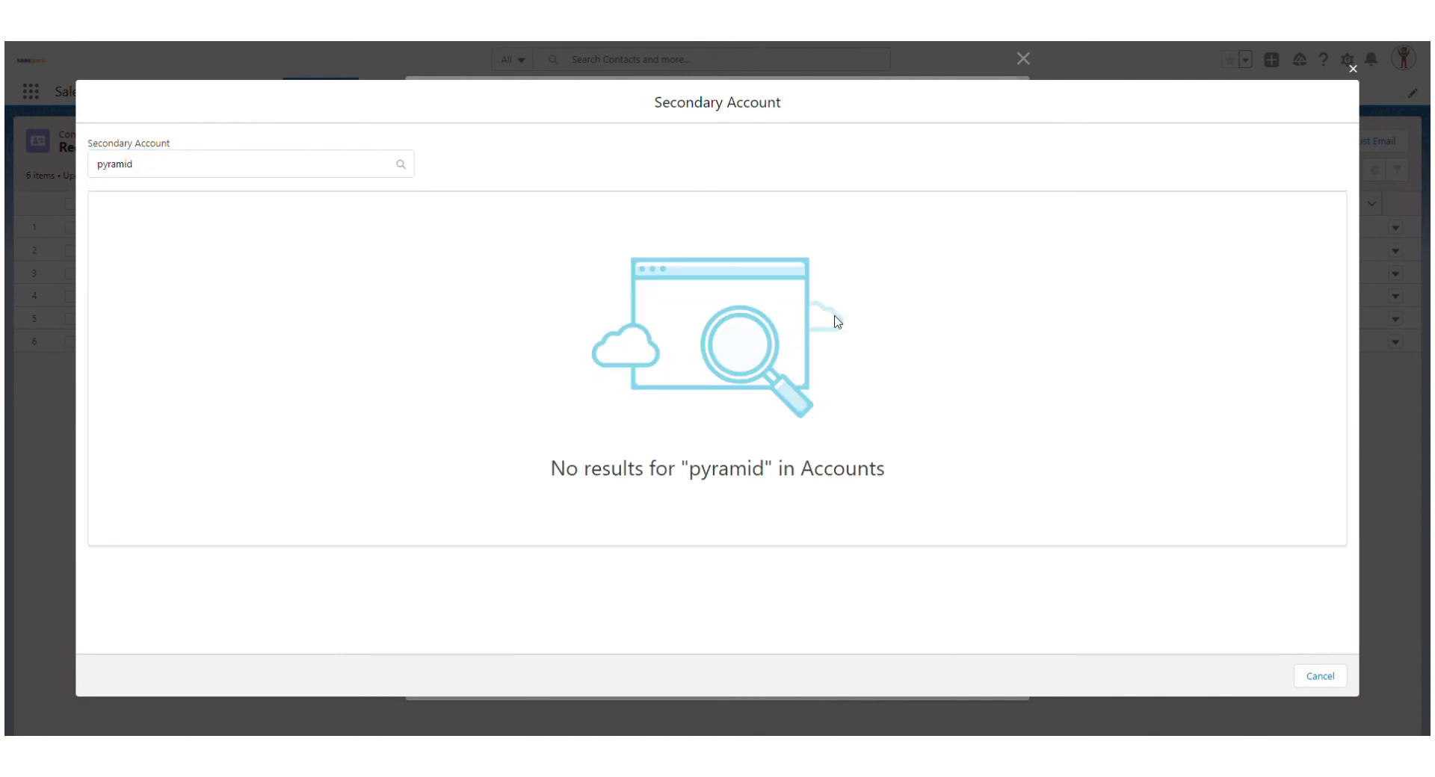
pyautogui.click(1355, 69)
# - Set Account Name to United Oil & Gas Corp., then recheck Secondary Account results for 'unit' and 'pyr'
pyautogui.click(486, 383)
pyautogui.click(499, 436)
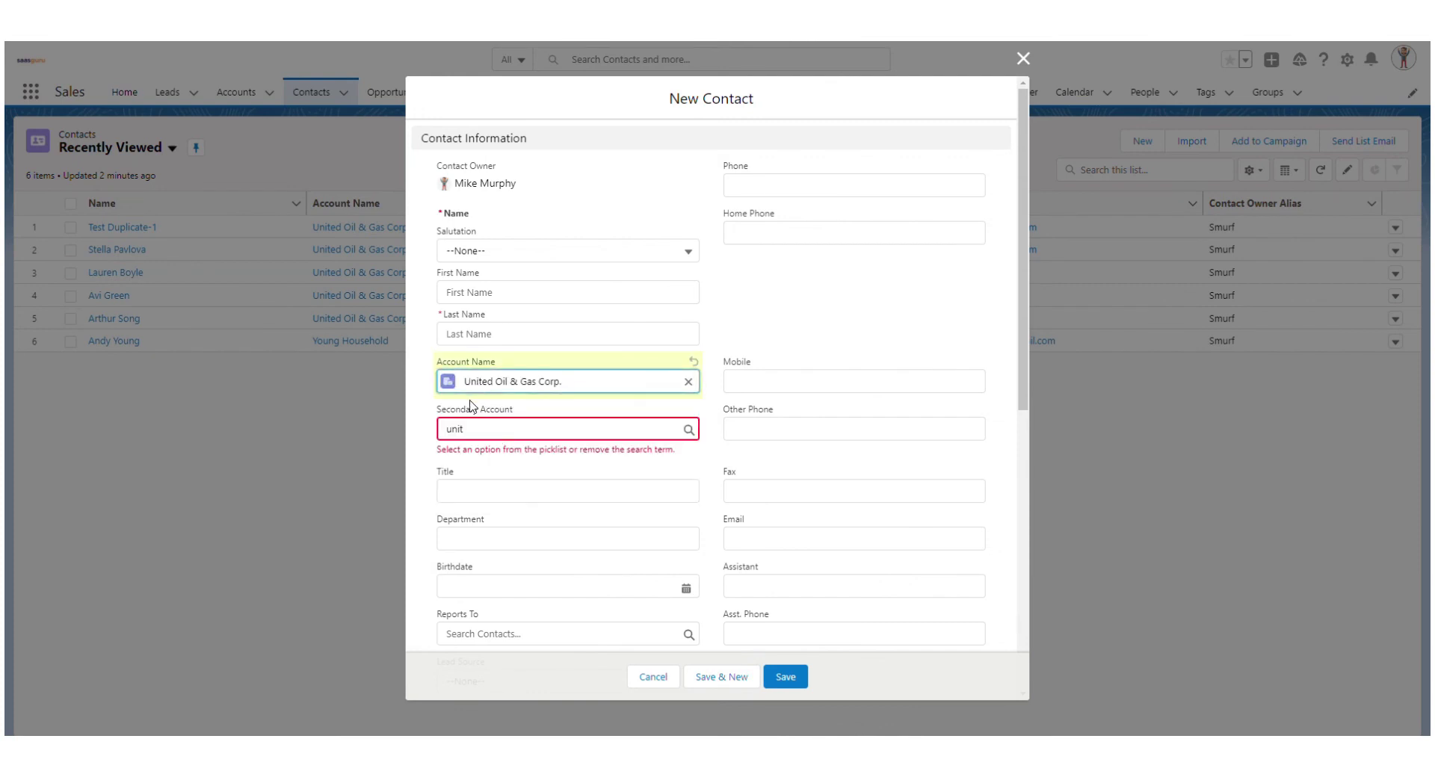
pyautogui.click(504, 440)
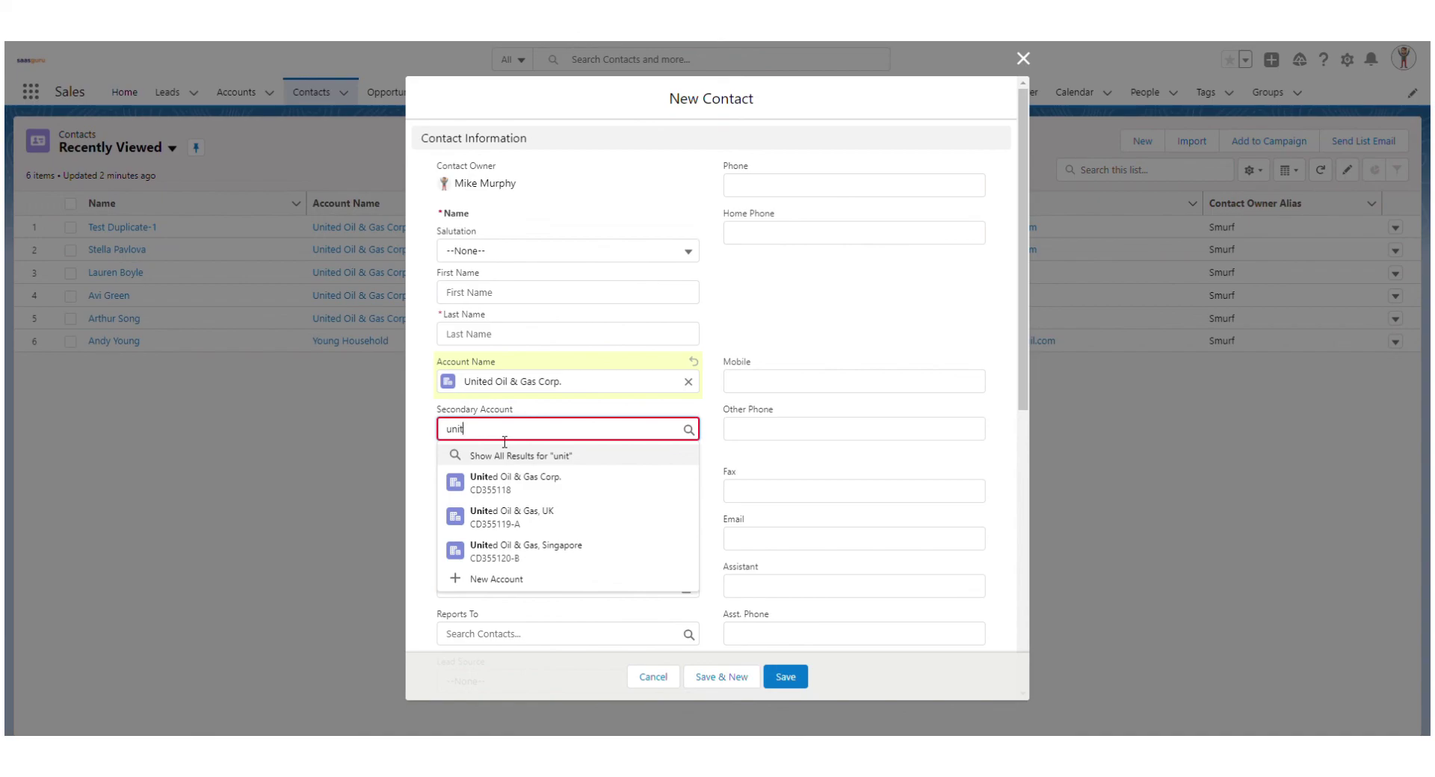
pyautogui.click(505, 456)
pyautogui.moveTo(139, 165); pyautogui.dragTo(72, 168)
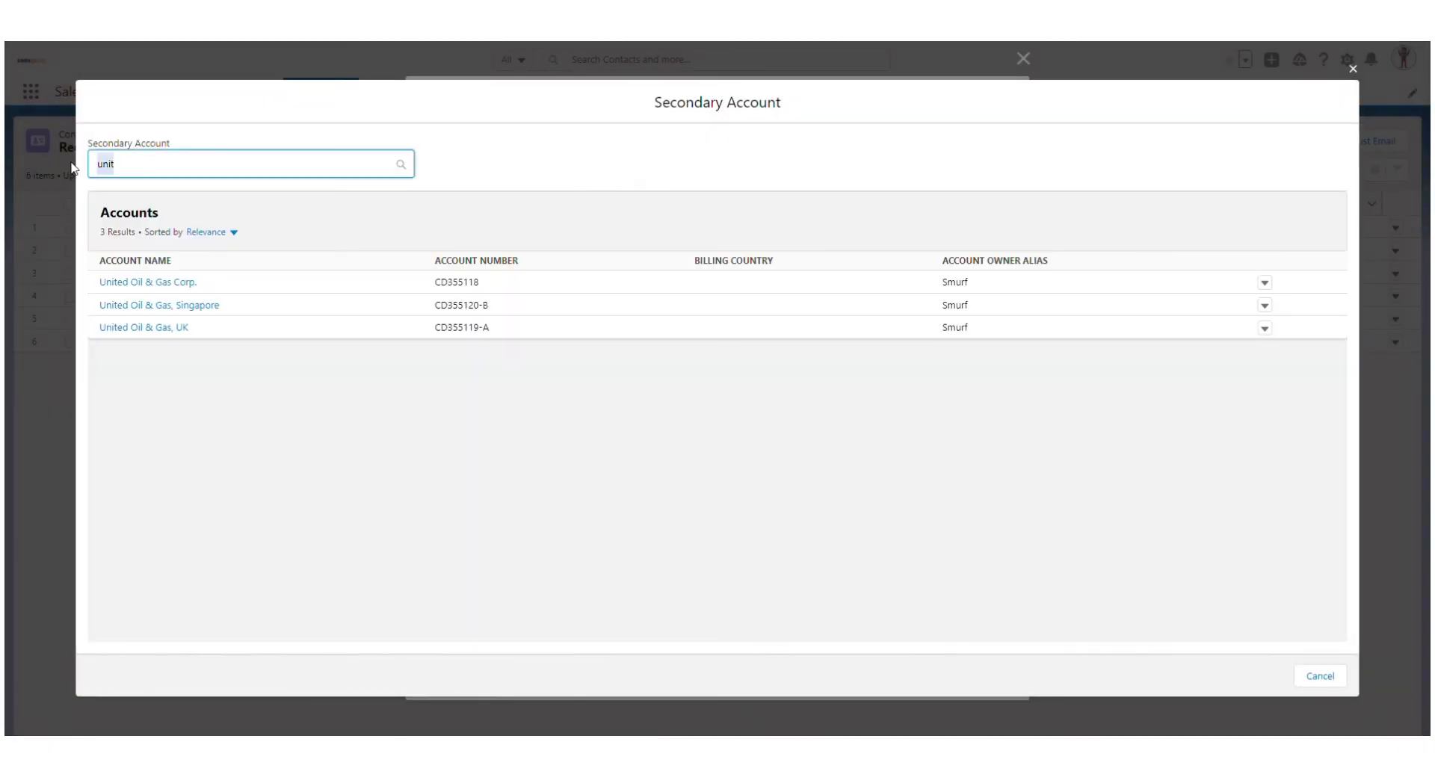
pyautogui.write('pyramid')
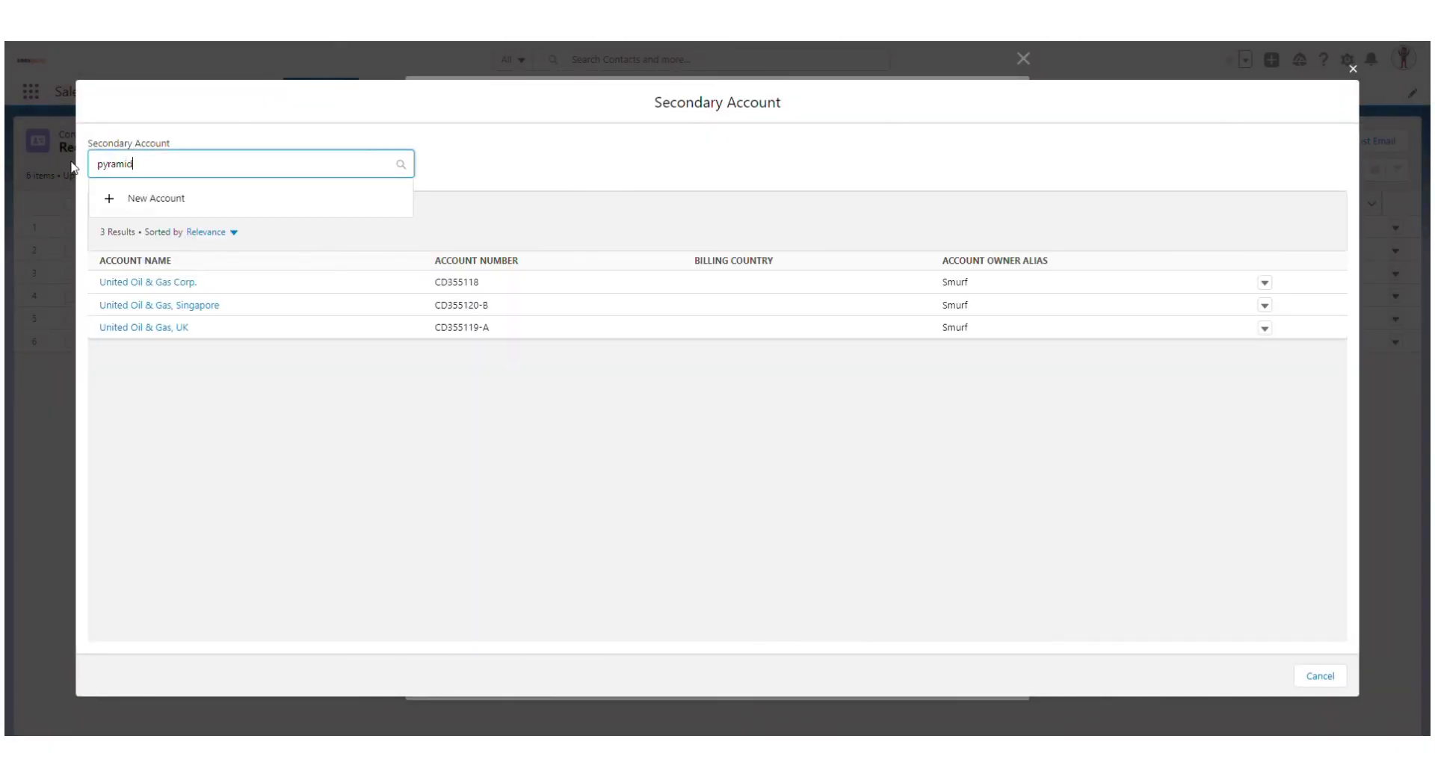
pyautogui.click(510, 222)
pyautogui.click(1353, 68)
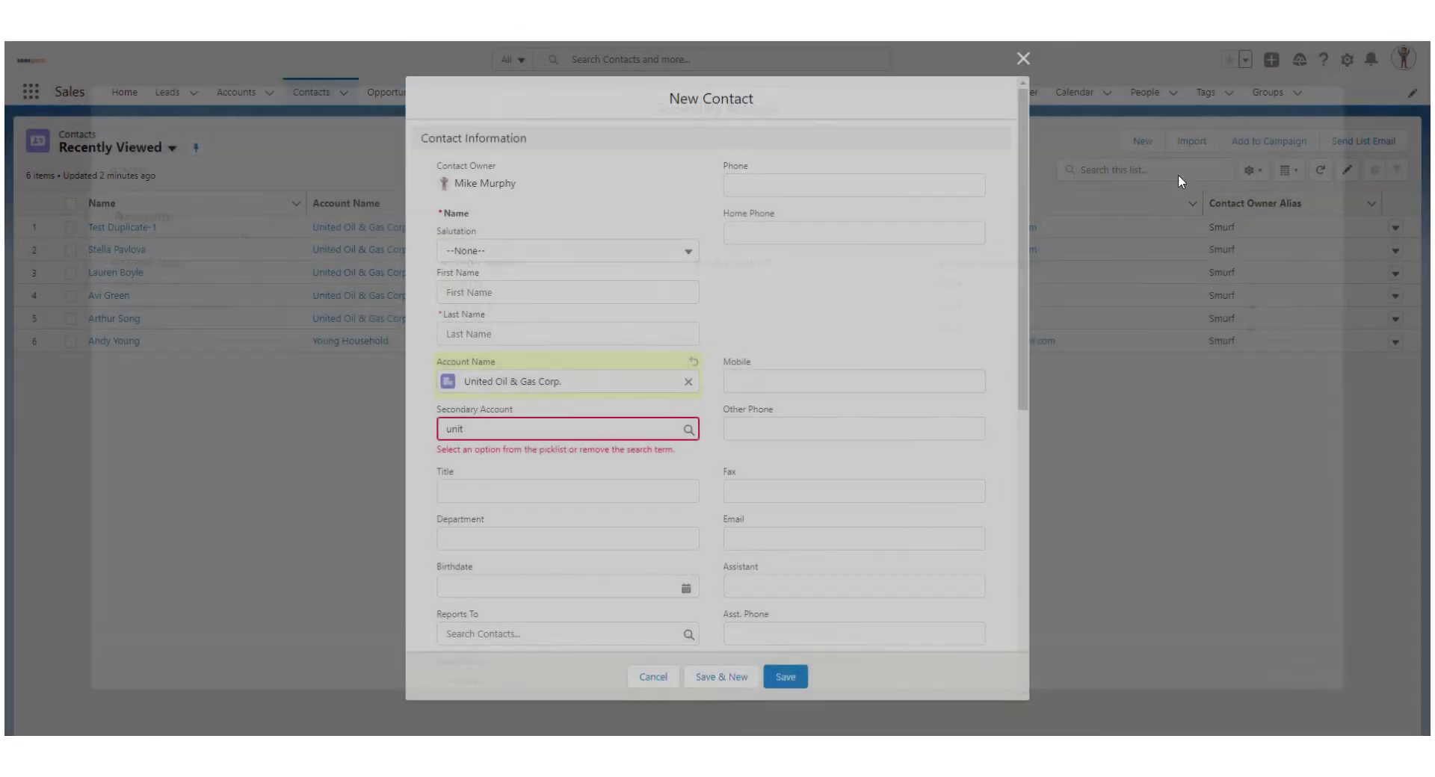